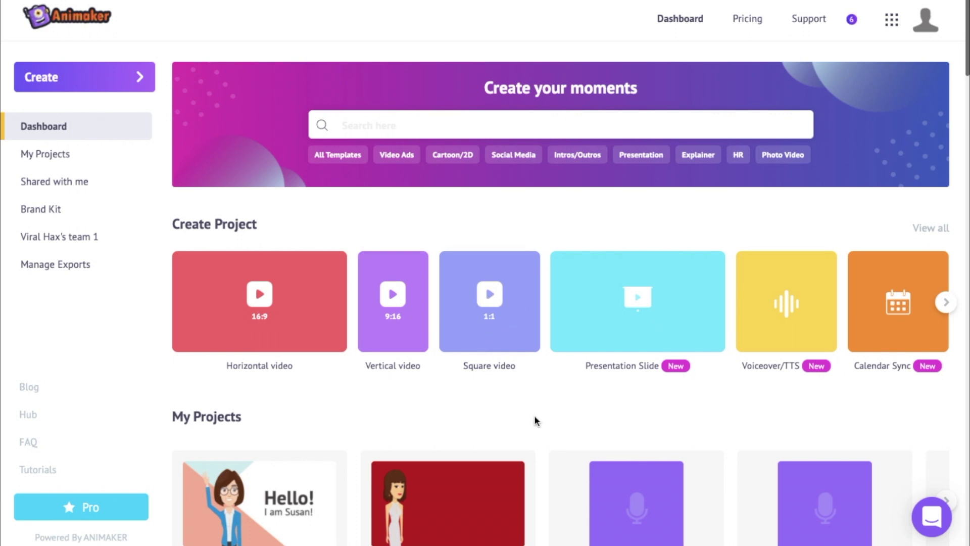
Browse the dashboard's template categories, from Cartoon Video through Intros/Outros and HR/Corporate to Listicles, including more Intros/Outros templates.
{"action": "scroll", "coordinate": [158, 270], "scroll_direction": "down", "scroll_amount": 10}
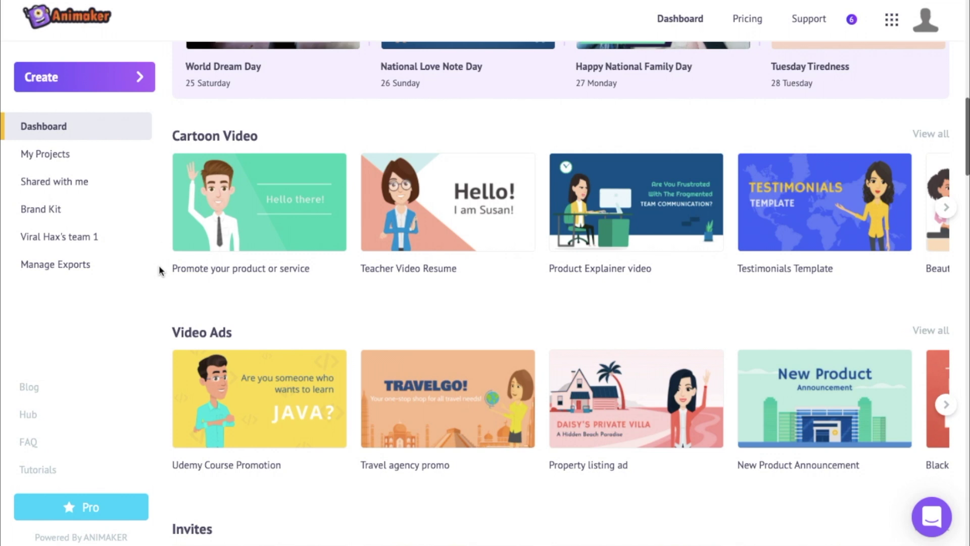
{"action": "scroll", "coordinate": [434, 135], "scroll_direction": "down", "scroll_amount": 3}
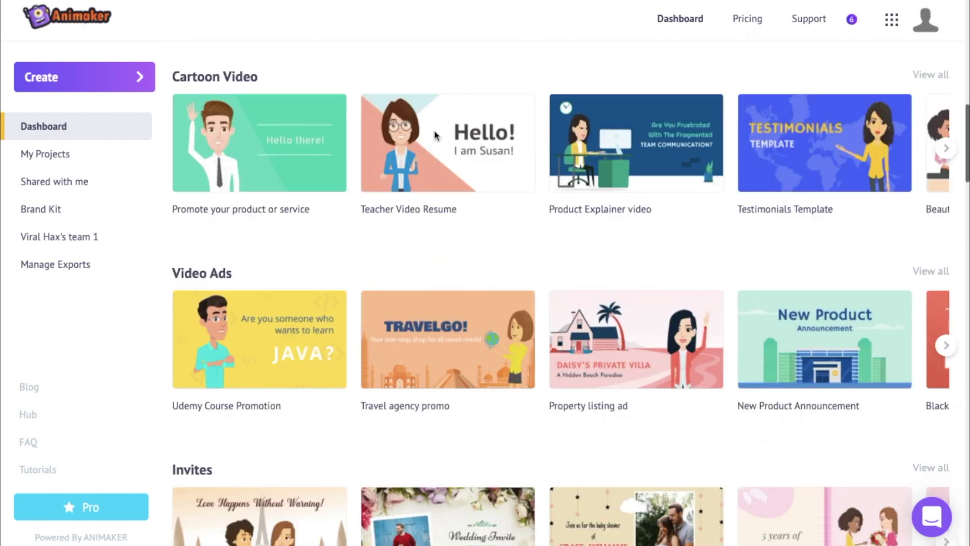
{"action": "scroll", "coordinate": [309, 219], "scroll_direction": "down", "scroll_amount": 10}
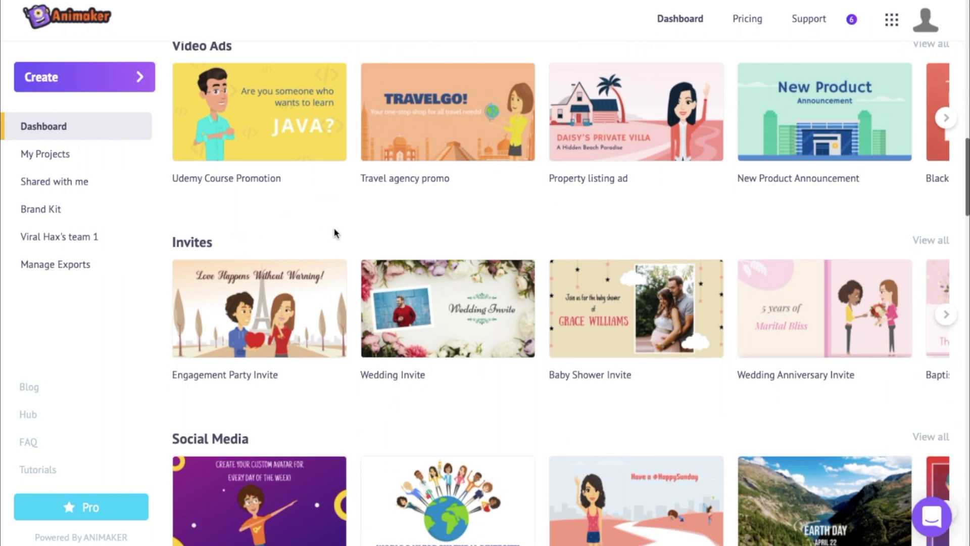
{"action": "scroll", "coordinate": [372, 190], "scroll_direction": "down", "scroll_amount": 5}
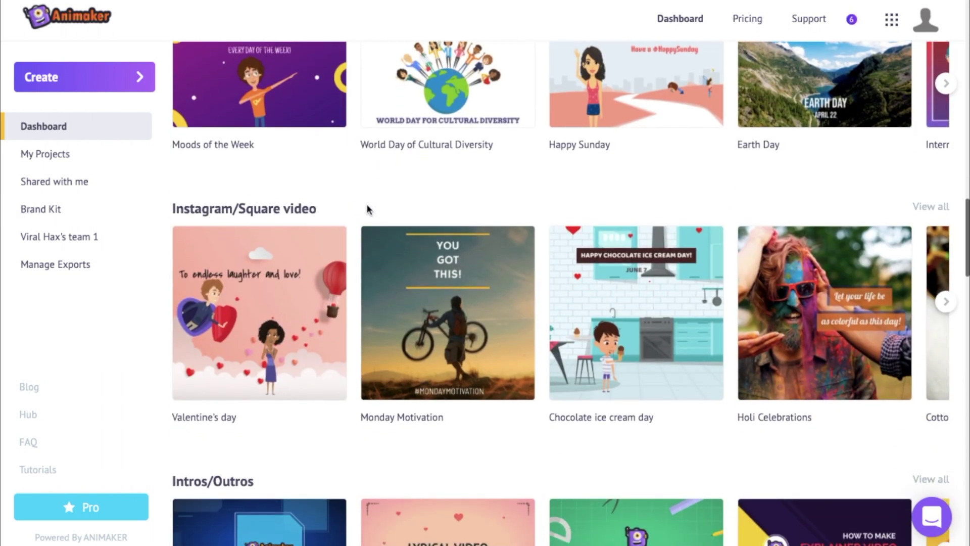
{"action": "scroll", "coordinate": [367, 209], "scroll_direction": "down", "scroll_amount": 10}
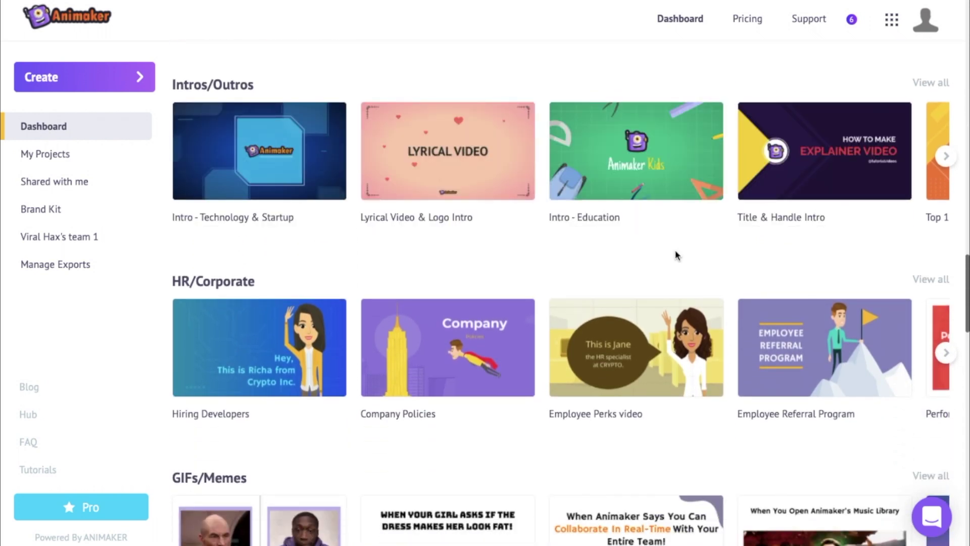
{"action": "mouse_move", "coordinate": [666, 171]}
{"action": "mouse_move", "coordinate": [811, 171]}
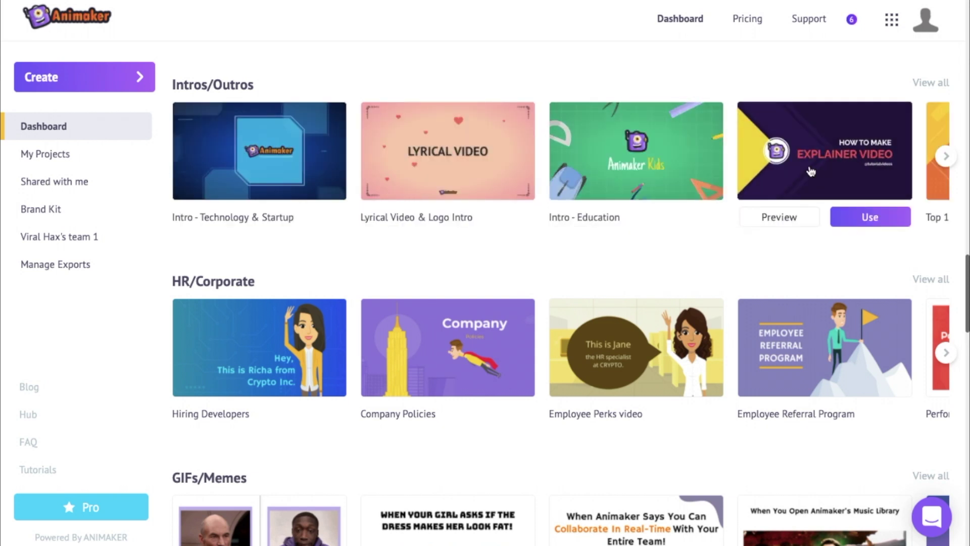
{"action": "left_click", "coordinate": [945, 156]}
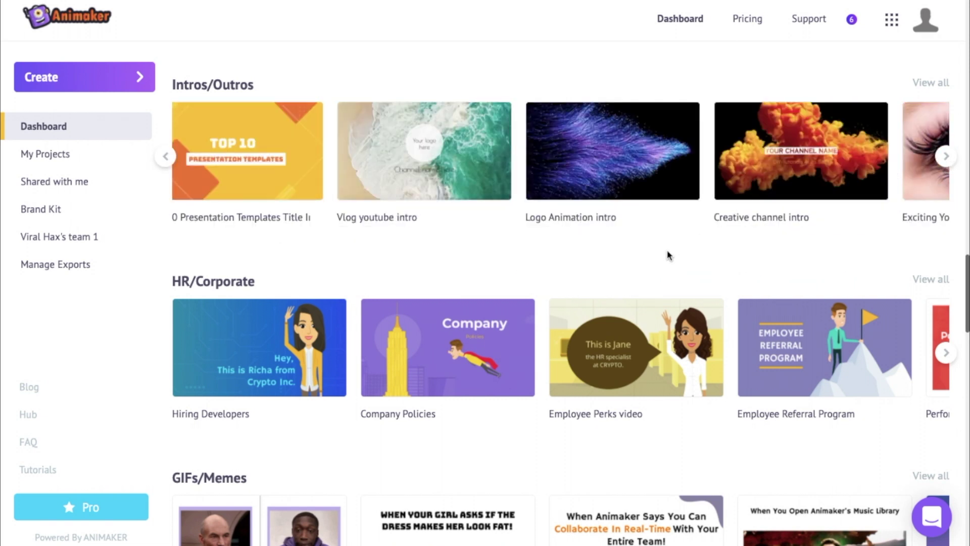
{"action": "scroll", "coordinate": [667, 253], "scroll_direction": "down", "scroll_amount": 1}
{"action": "scroll", "coordinate": [665, 258], "scroll_direction": "down", "scroll_amount": 1}
{"action": "mouse_move", "coordinate": [895, 205]}
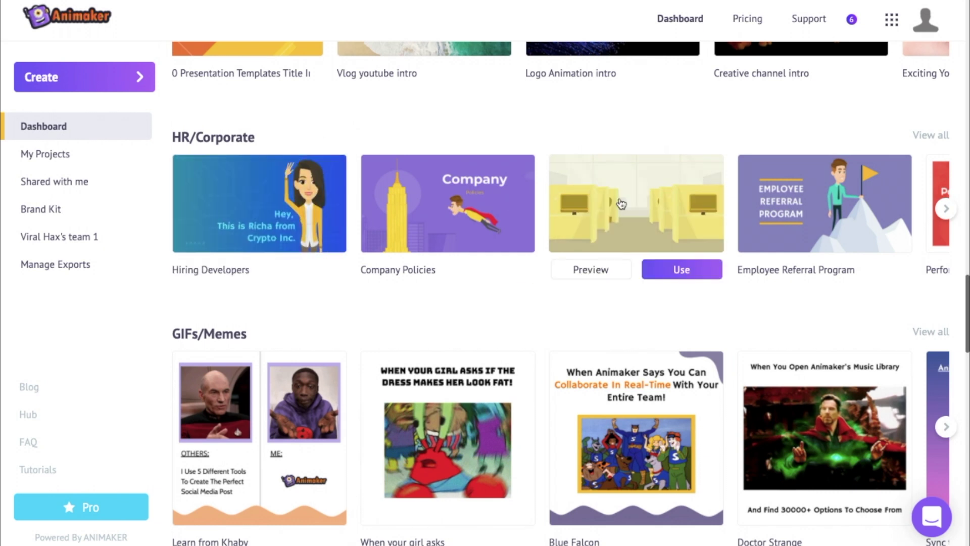
{"action": "scroll", "coordinate": [383, 306], "scroll_direction": "down", "scroll_amount": 10}
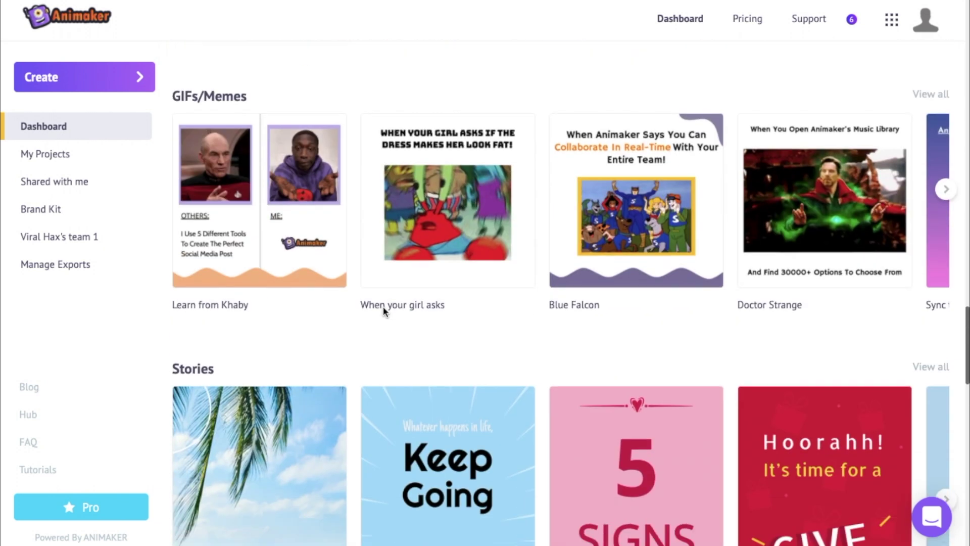
{"action": "scroll", "coordinate": [385, 313], "scroll_direction": "down", "scroll_amount": 10}
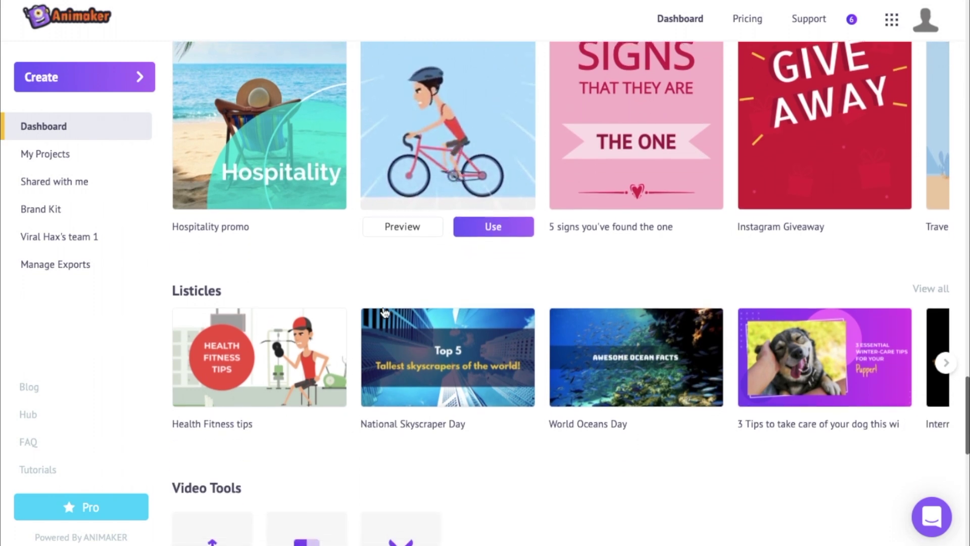
{"action": "scroll", "coordinate": [385, 313], "scroll_direction": "up", "scroll_amount": 20}
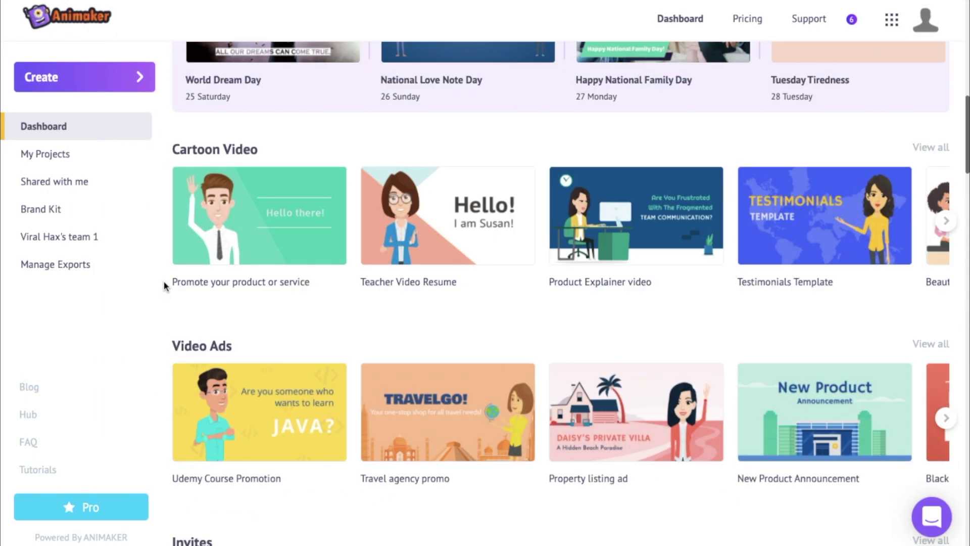
{"action": "scroll", "coordinate": [335, 392], "scroll_direction": "up", "scroll_amount": 10}
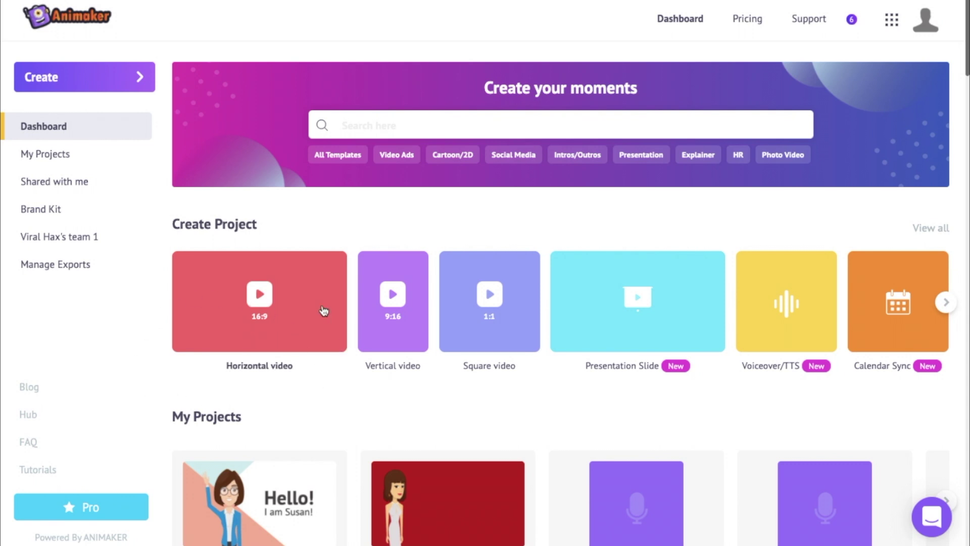
Create a blank horizontal 16:9 video project.
{"action": "left_click", "coordinate": [269, 324]}
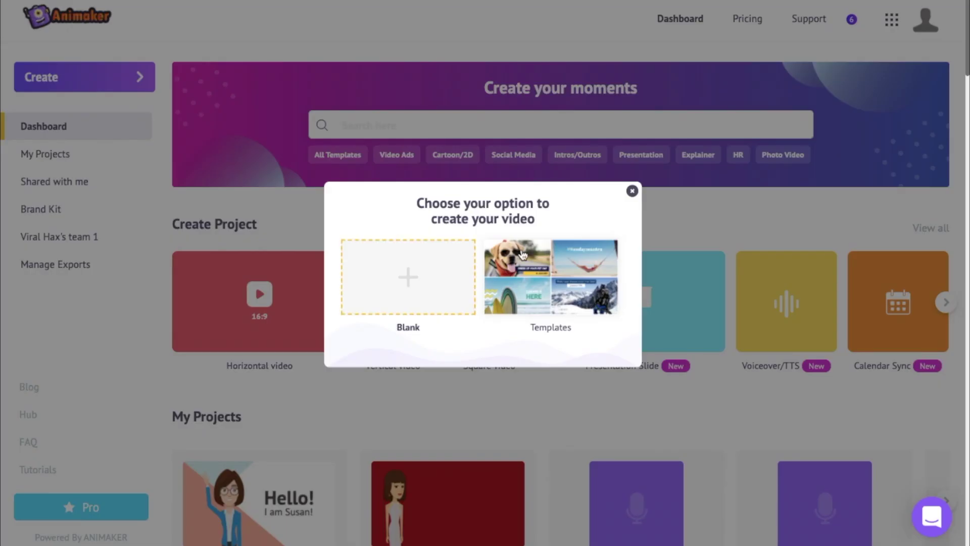
{"action": "left_click", "coordinate": [632, 192]}
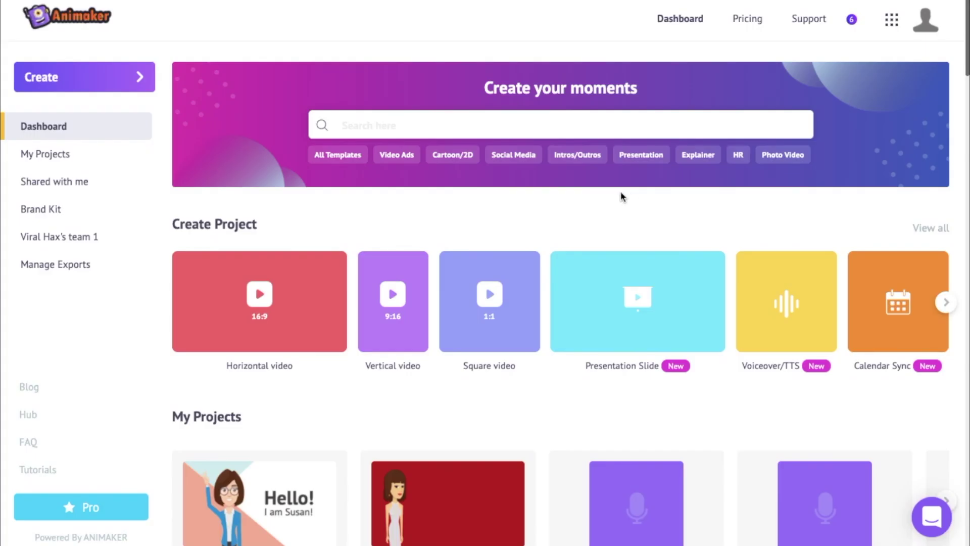
{"action": "left_click", "coordinate": [137, 84]}
{"action": "left_click", "coordinate": [262, 316]}
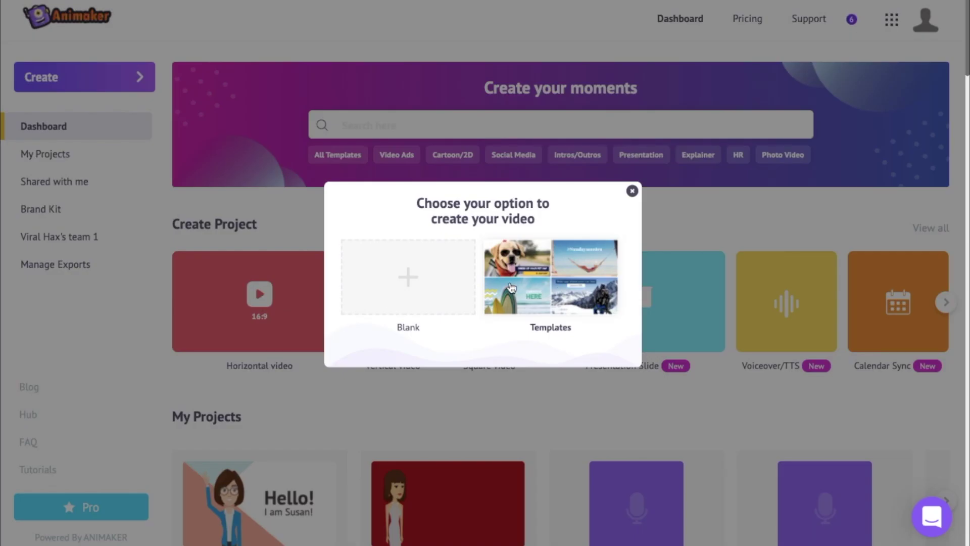
{"action": "left_click", "coordinate": [440, 287]}
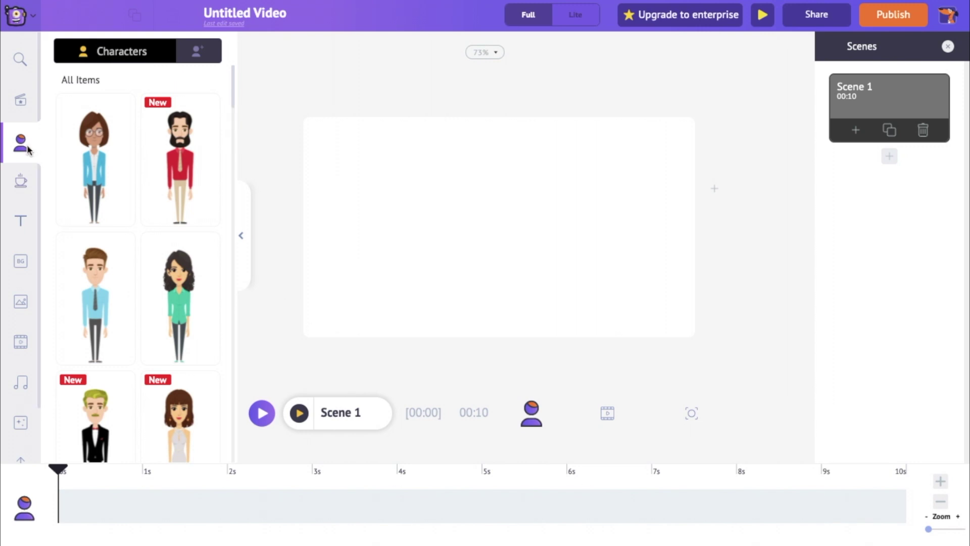
Look through the available characters, properties, text styles and backgrounds in the asset library.
{"action": "scroll", "coordinate": [142, 277], "scroll_direction": "down", "scroll_amount": 8}
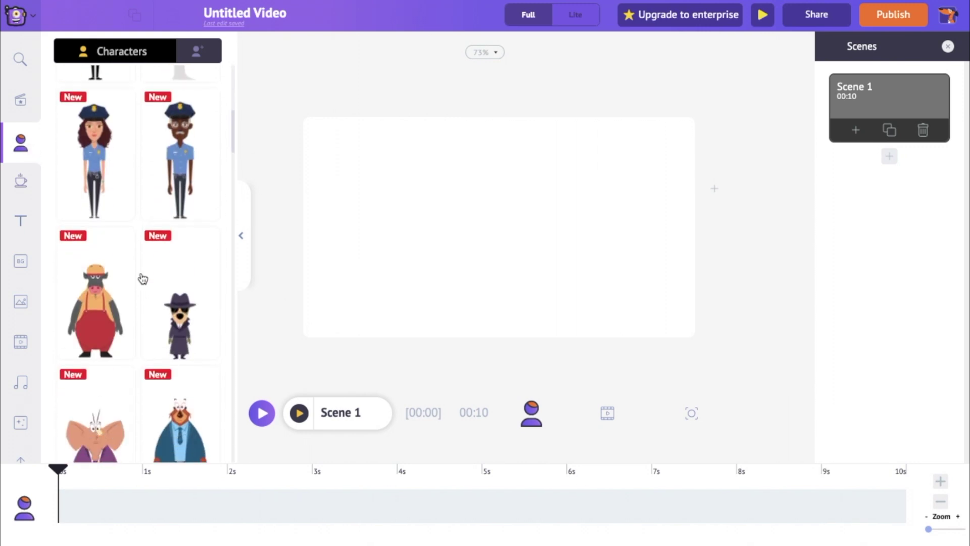
{"action": "scroll", "coordinate": [143, 279], "scroll_direction": "up", "scroll_amount": 8}
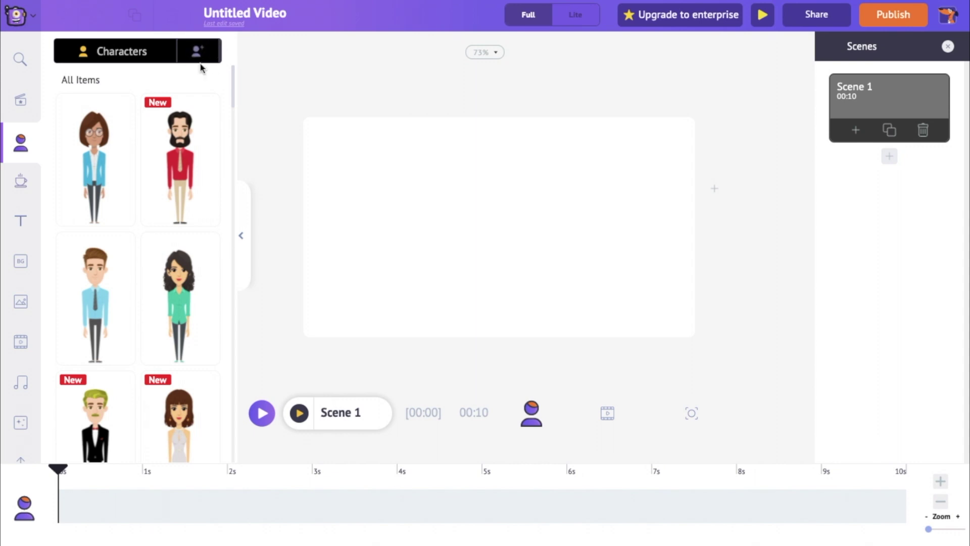
{"action": "left_click", "coordinate": [30, 177]}
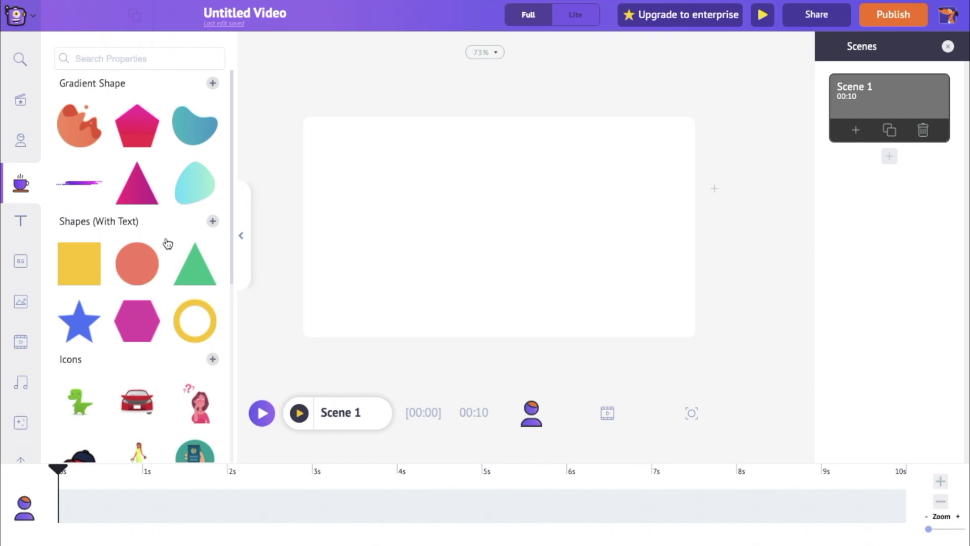
{"action": "left_click", "coordinate": [39, 231]}
{"action": "scroll", "coordinate": [139, 272], "scroll_direction": "down", "scroll_amount": 2}
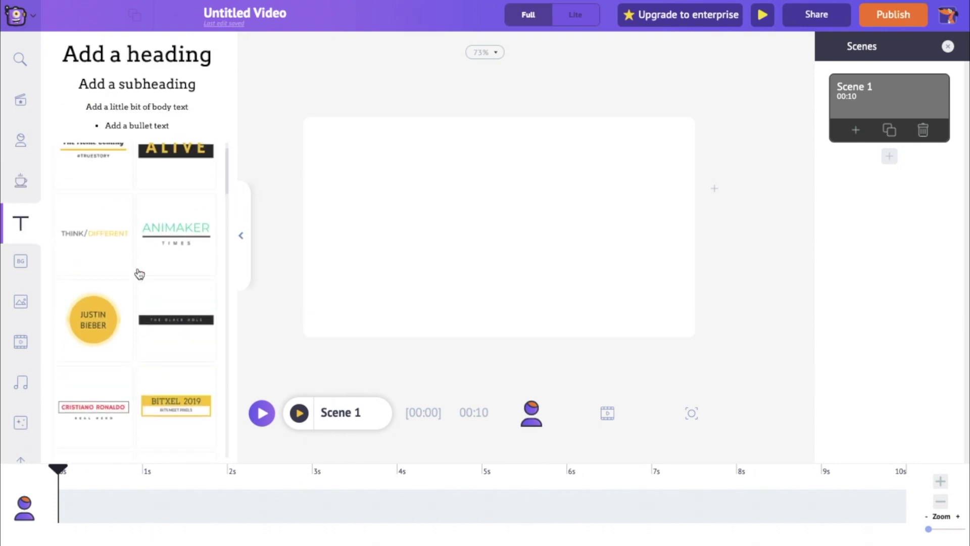
{"action": "scroll", "coordinate": [138, 272], "scroll_direction": "up", "scroll_amount": 2}
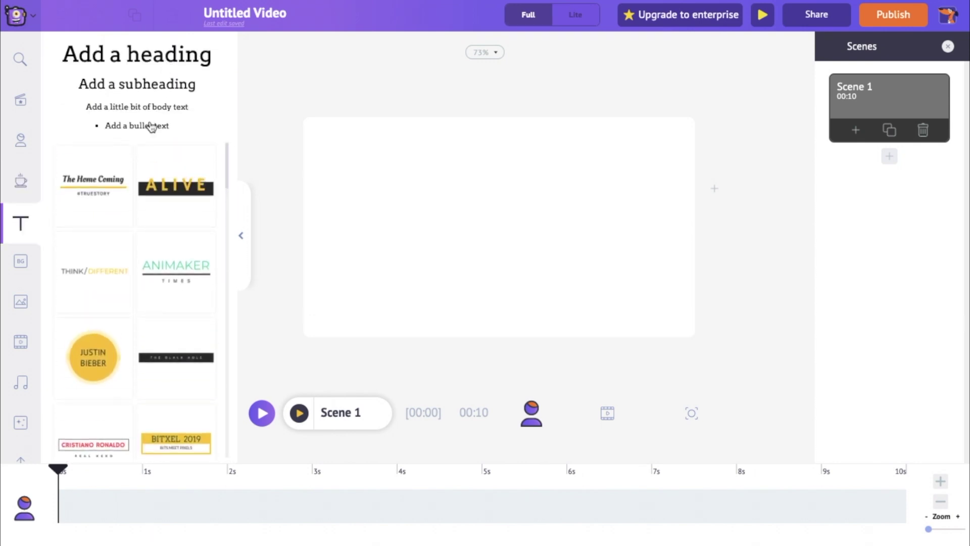
{"action": "left_click", "coordinate": [20, 261]}
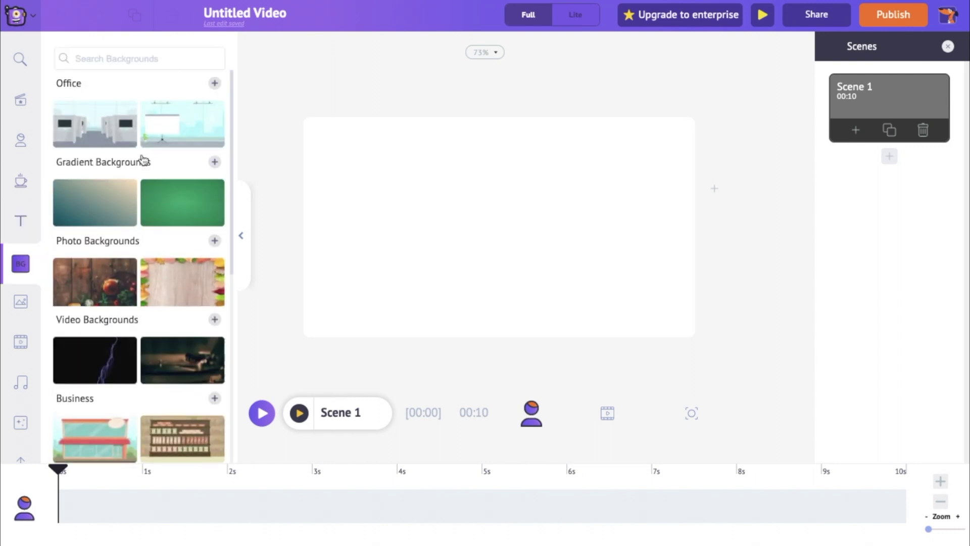
{"action": "scroll", "coordinate": [142, 299], "scroll_direction": "down", "scroll_amount": 5}
{"action": "scroll", "coordinate": [141, 300], "scroll_direction": "up", "scroll_amount": 5}
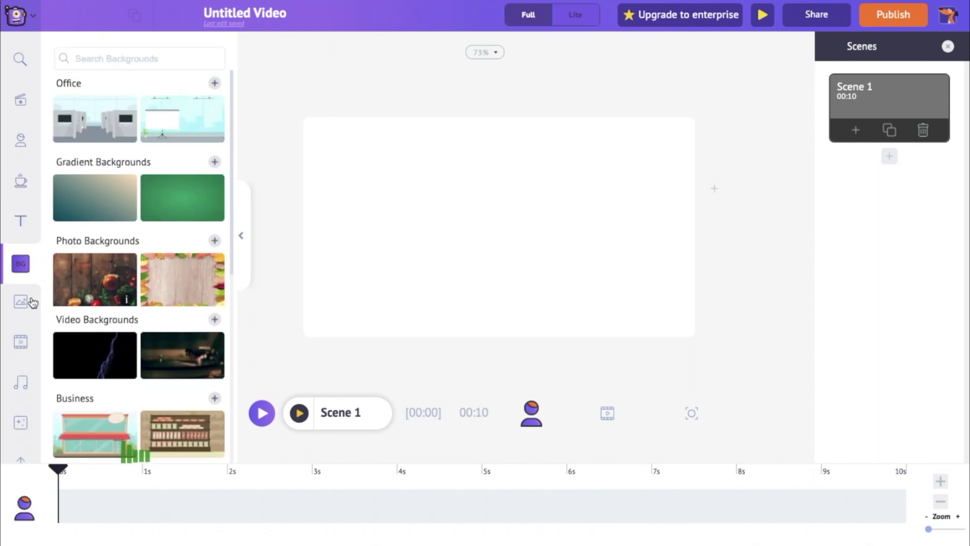
Look through the stock images, videos and music tracks in the asset library, and return to the characters.
{"action": "left_click", "coordinate": [20, 303]}
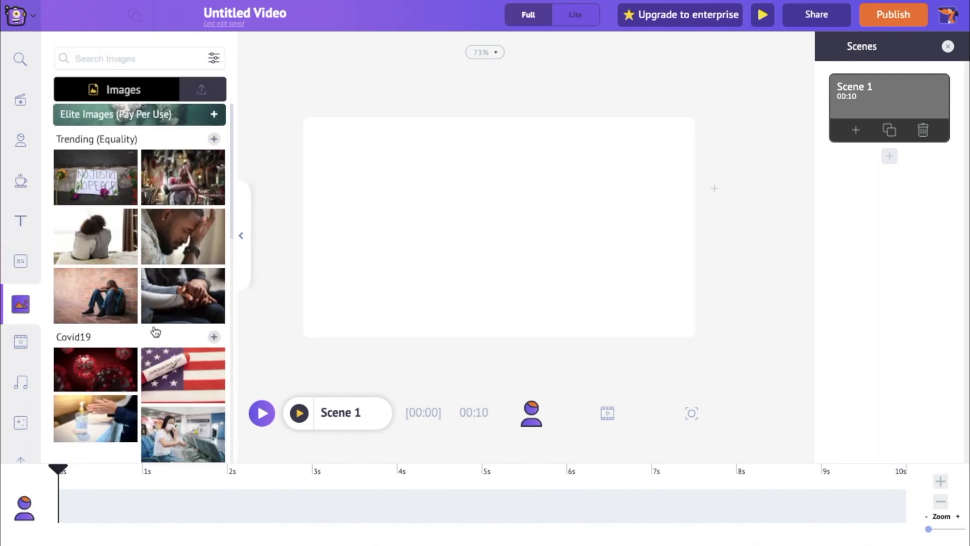
{"action": "scroll", "coordinate": [159, 334], "scroll_direction": "down", "scroll_amount": 1}
{"action": "scroll", "coordinate": [160, 336], "scroll_direction": "up", "scroll_amount": 1}
{"action": "scroll", "coordinate": [161, 323], "scroll_direction": "down", "scroll_amount": 8}
{"action": "scroll", "coordinate": [166, 298], "scroll_direction": "down", "scroll_amount": 4}
{"action": "scroll", "coordinate": [166, 298], "scroll_direction": "up", "scroll_amount": 12}
{"action": "left_click", "coordinate": [20, 342]}
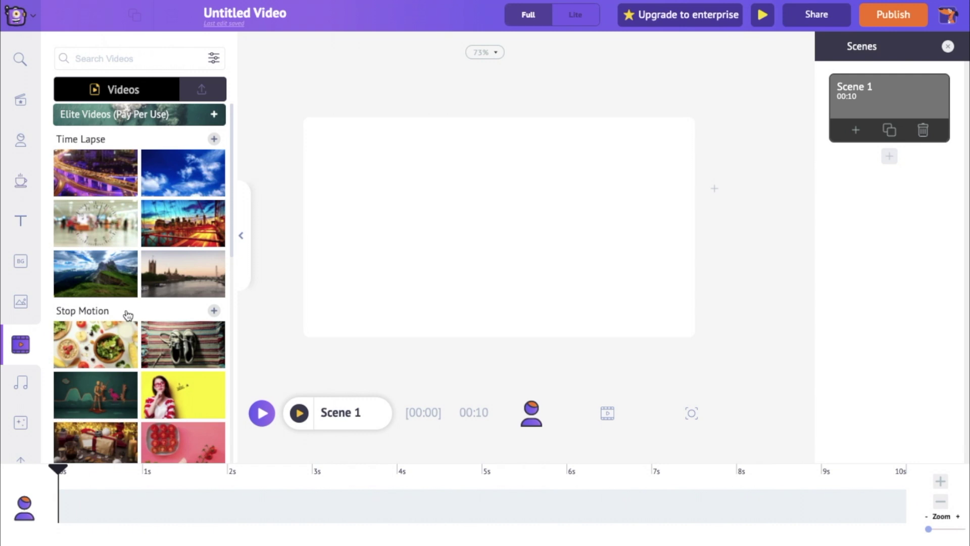
{"action": "scroll", "coordinate": [127, 314], "scroll_direction": "down", "scroll_amount": 14}
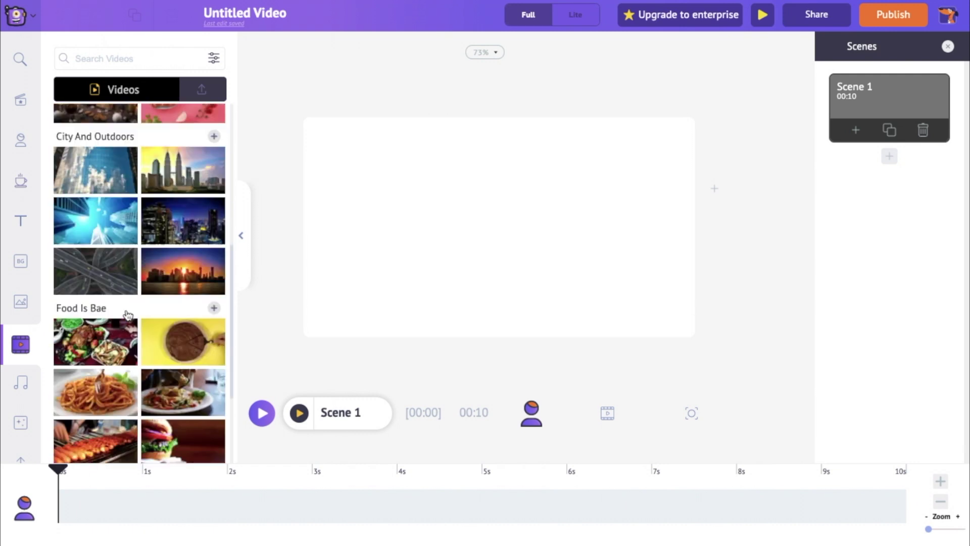
{"action": "scroll", "coordinate": [128, 314], "scroll_direction": "up", "scroll_amount": 14}
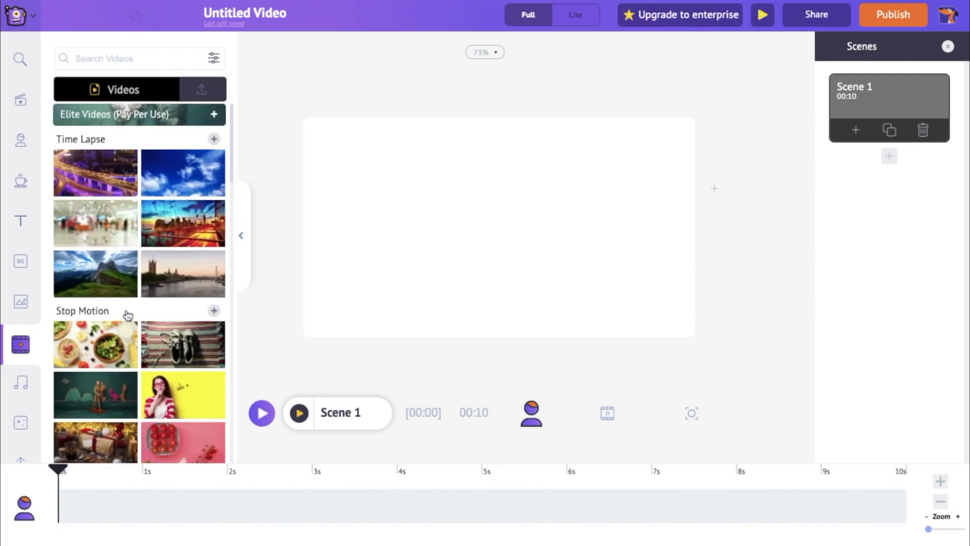
{"action": "left_click", "coordinate": [20, 384]}
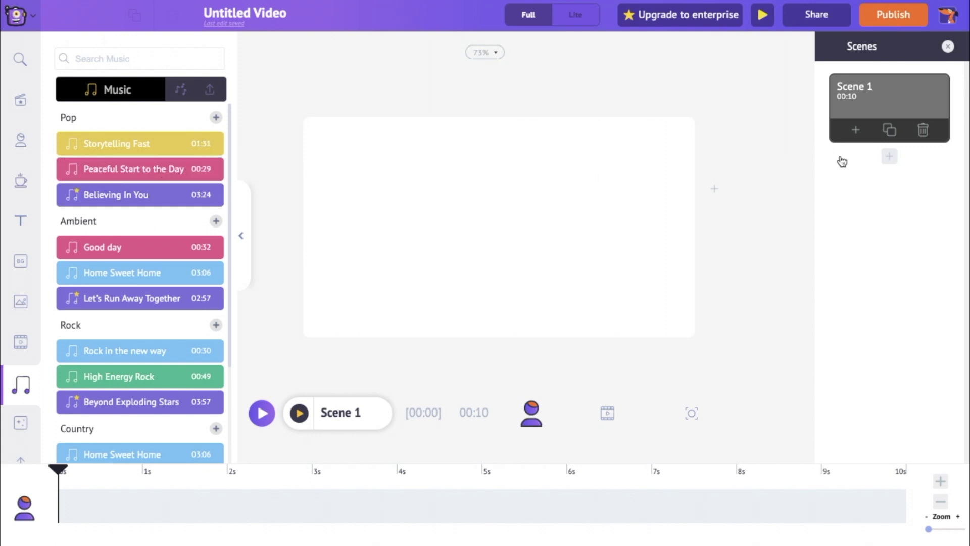
{"action": "left_click", "coordinate": [20, 142]}
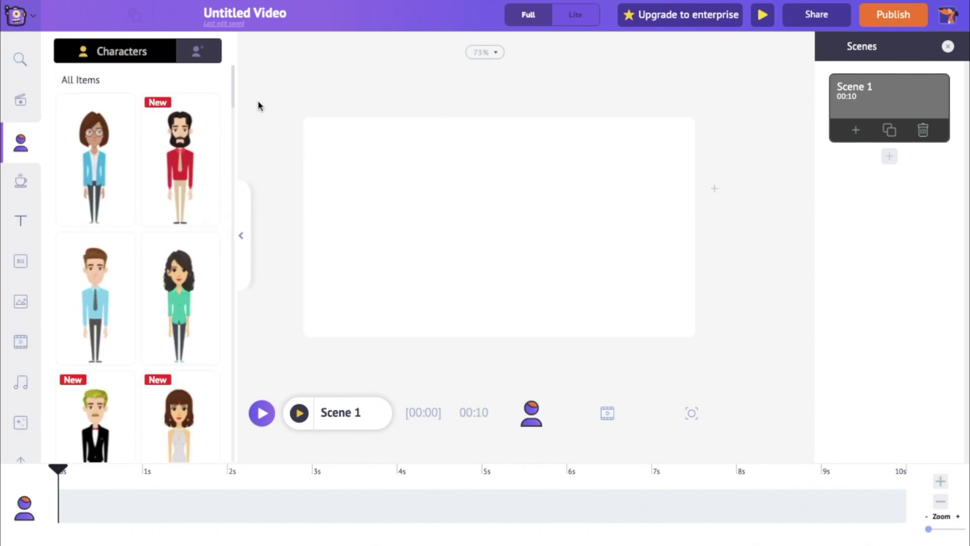
Fill Scene 1's background with a custom dark red colour and shorten the scene to 5 seconds.
{"action": "left_click", "coordinate": [548, 244]}
{"action": "mouse_move", "coordinate": [405, 510]}
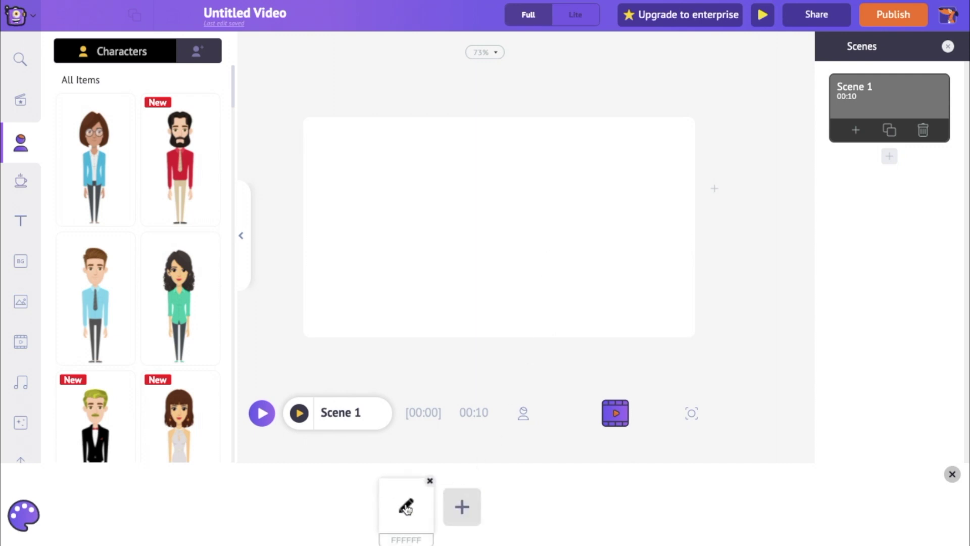
{"action": "left_click", "coordinate": [405, 509]}
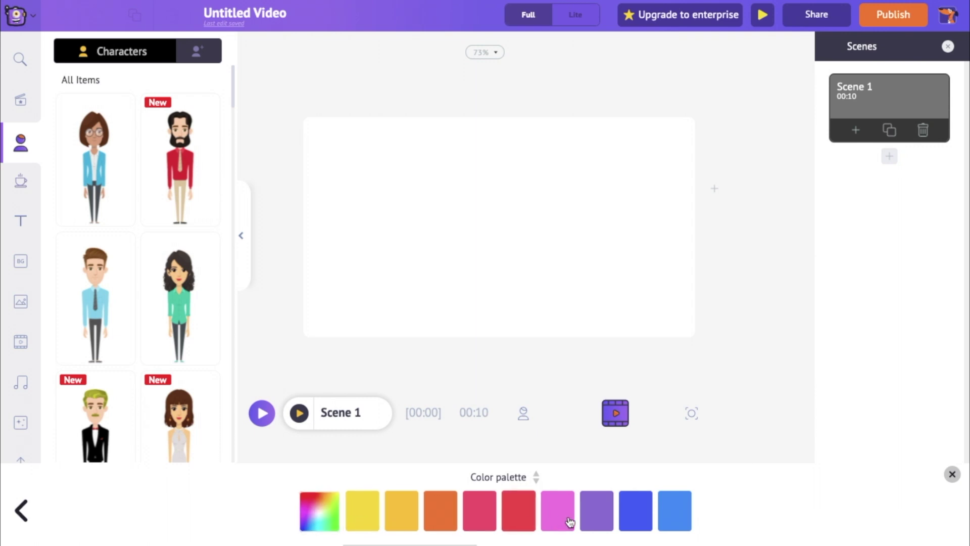
{"action": "left_click", "coordinate": [322, 521]}
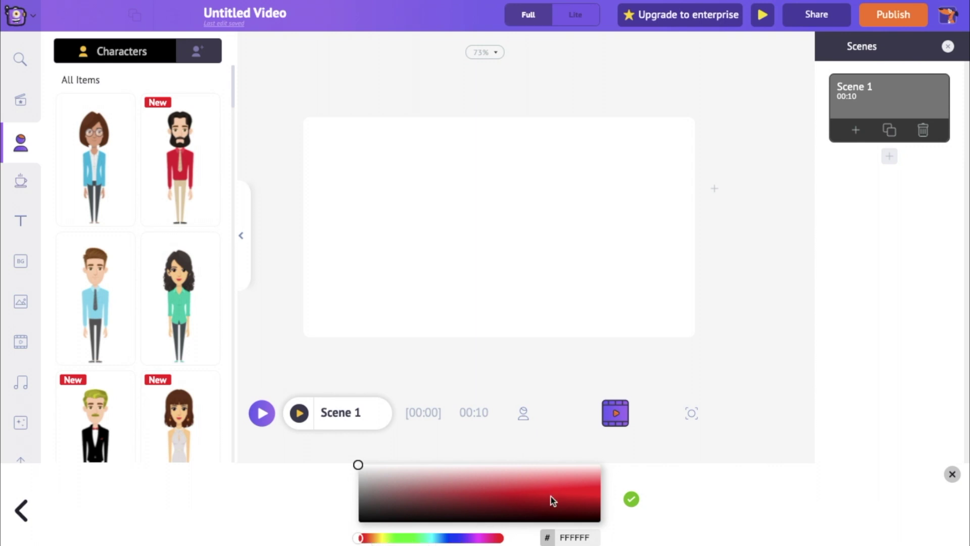
{"action": "left_click", "coordinate": [518, 495]}
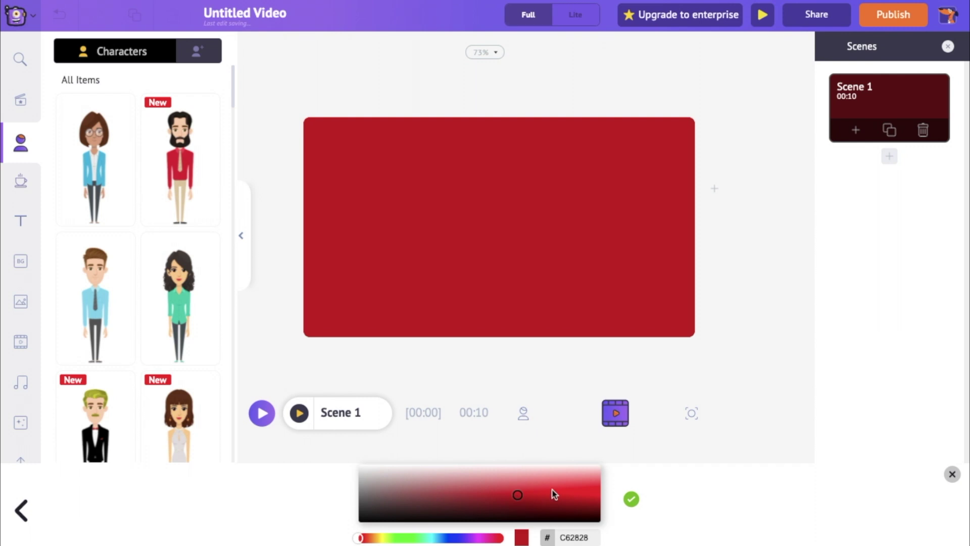
{"action": "left_click", "coordinate": [552, 492]}
{"action": "left_click", "coordinate": [514, 496]}
{"action": "left_click", "coordinate": [952, 474]}
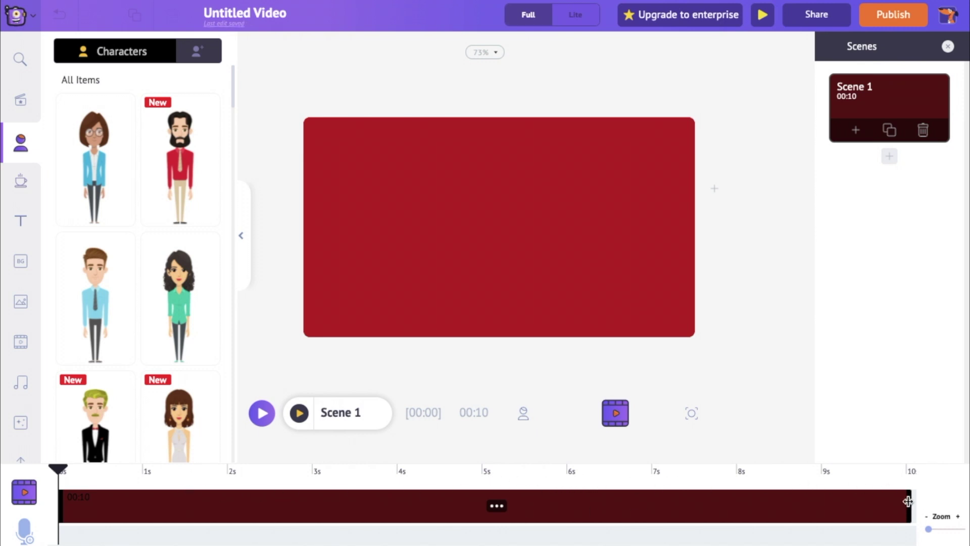
{"action": "left_click_drag", "start_coordinate": [911, 502], "coordinate": [488, 493]}
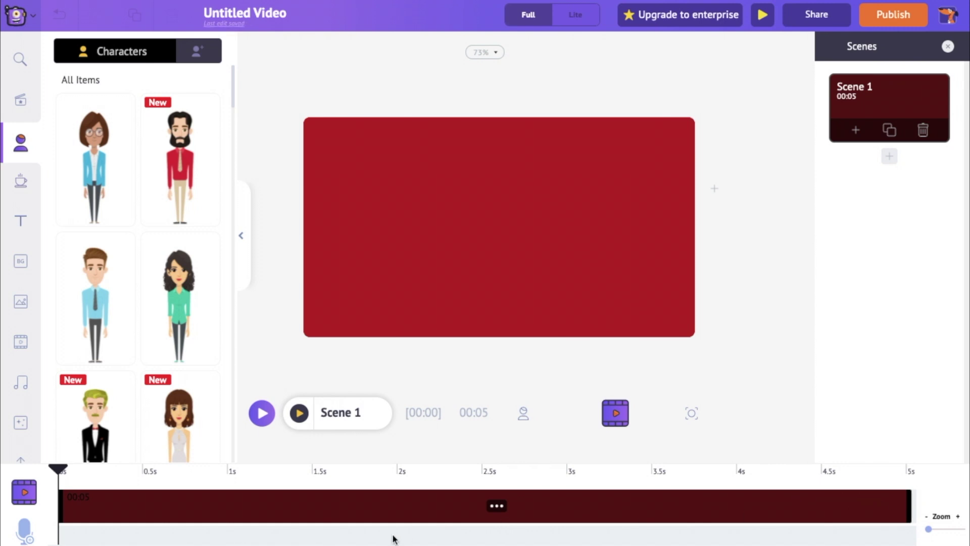
Add the female police officer character to Scene 1, enlarge her and place her in the left part of the scene.
{"action": "scroll", "coordinate": [165, 317], "scroll_direction": "down", "scroll_amount": 5}
{"action": "scroll", "coordinate": [138, 292], "scroll_direction": "down", "scroll_amount": 4}
{"action": "scroll", "coordinate": [139, 289], "scroll_direction": "up", "scroll_amount": 3}
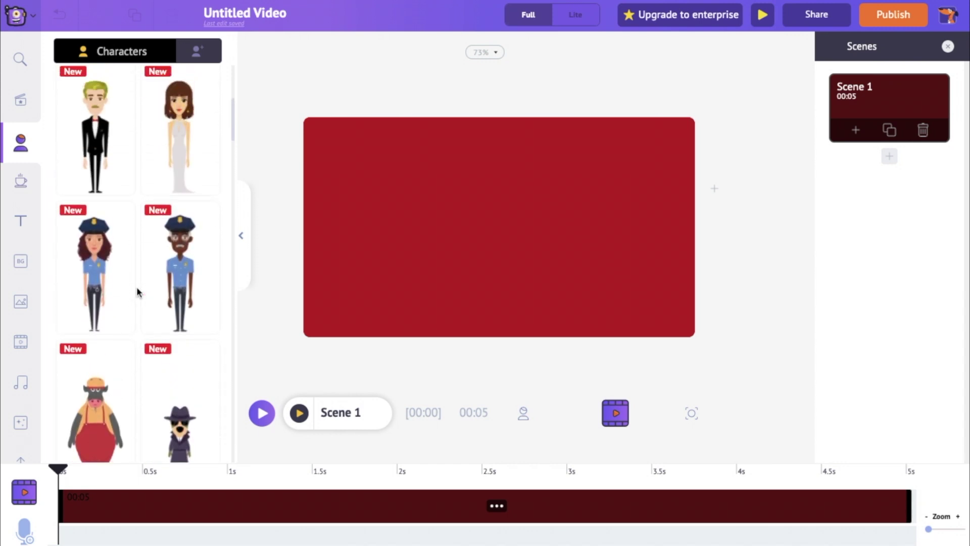
{"action": "left_click", "coordinate": [94, 303]}
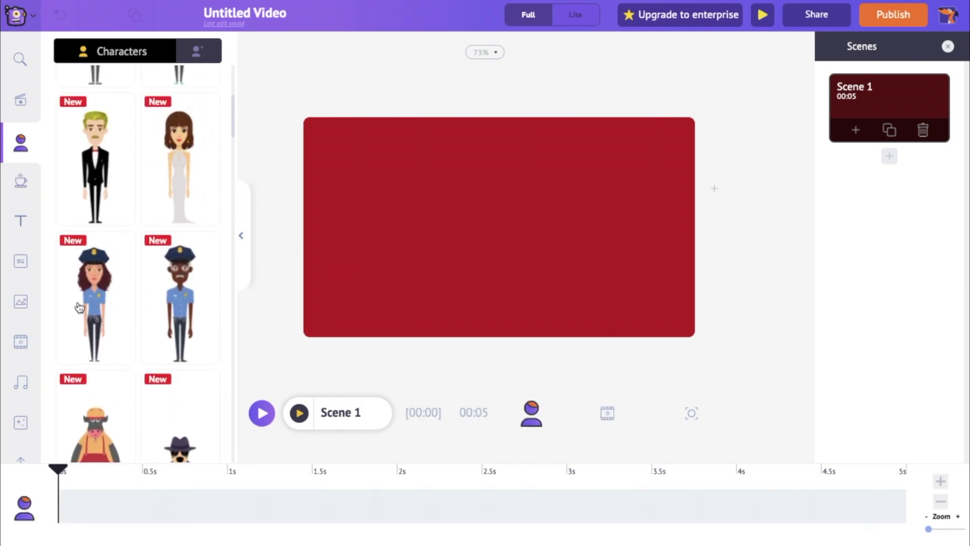
{"action": "left_click_drag", "start_coordinate": [458, 322], "coordinate": [424, 302]}
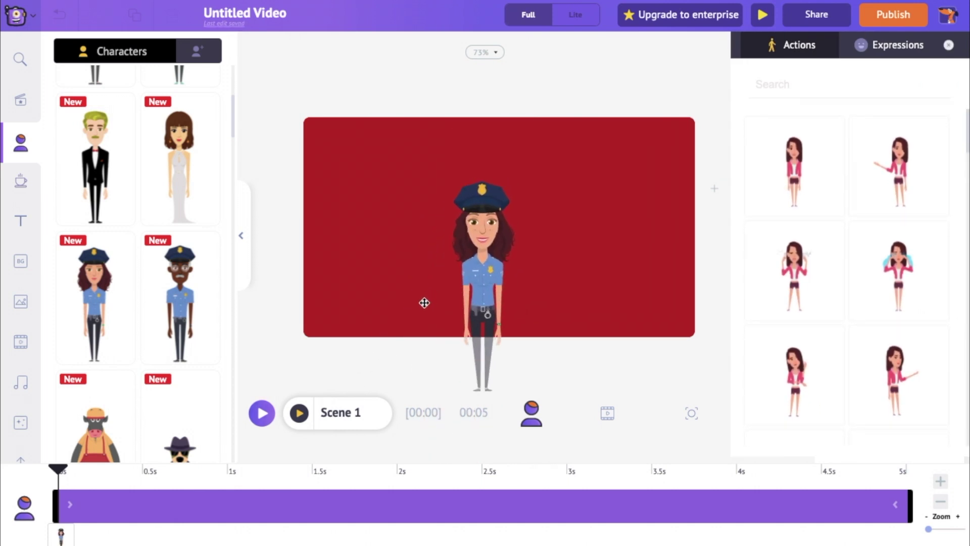
{"action": "left_click_drag", "start_coordinate": [497, 263], "coordinate": [390, 241]}
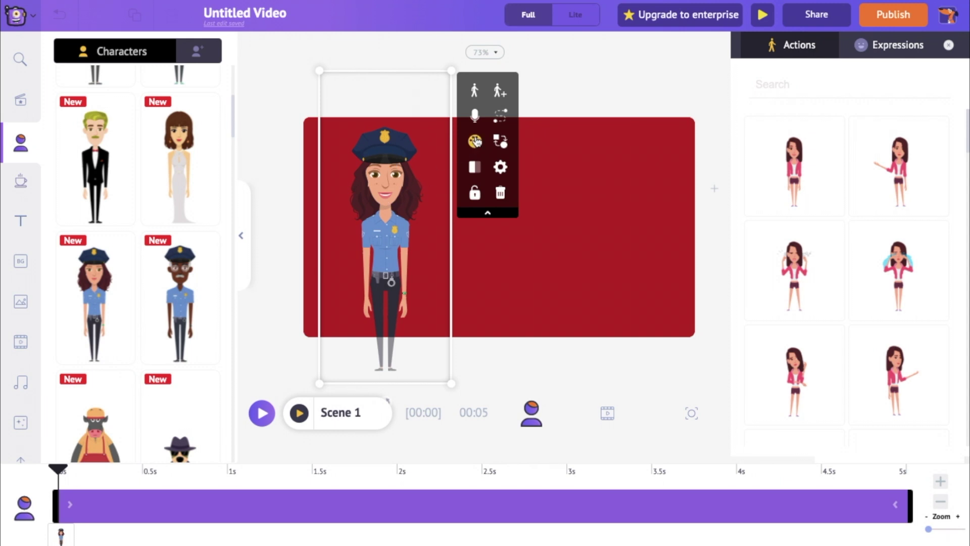
Recolour the police officer's hair with the near-black swatch, after trying dark grey.
{"action": "left_click", "coordinate": [475, 144]}
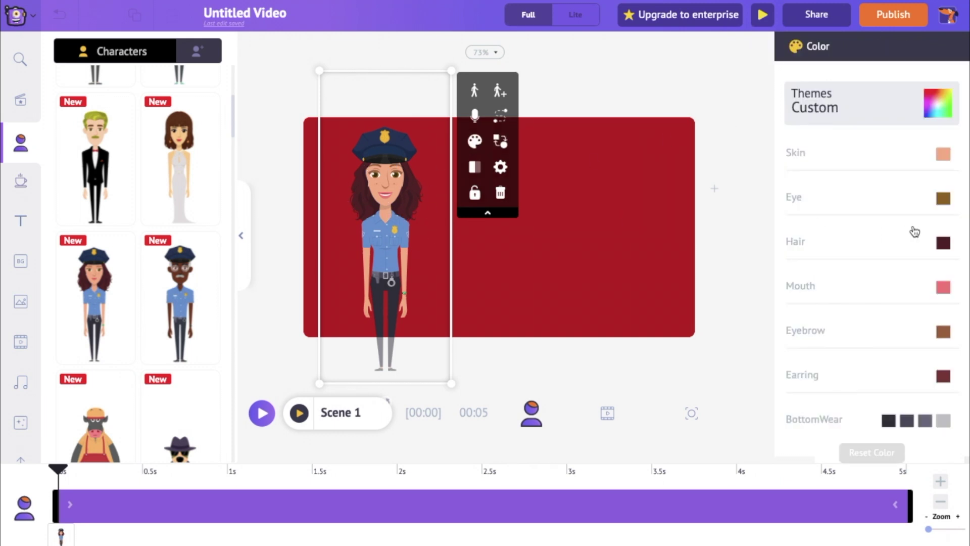
{"action": "left_click", "coordinate": [943, 244]}
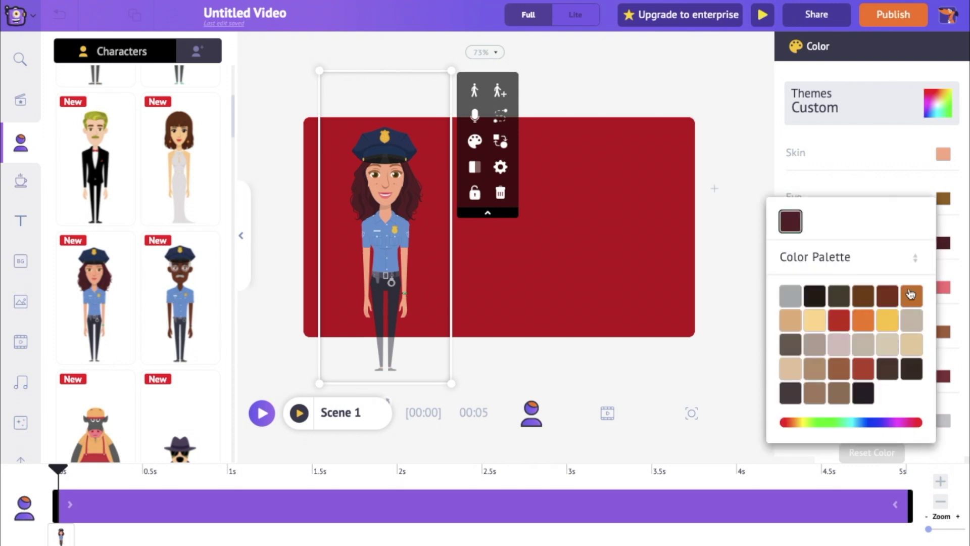
{"action": "left_click", "coordinate": [862, 393]}
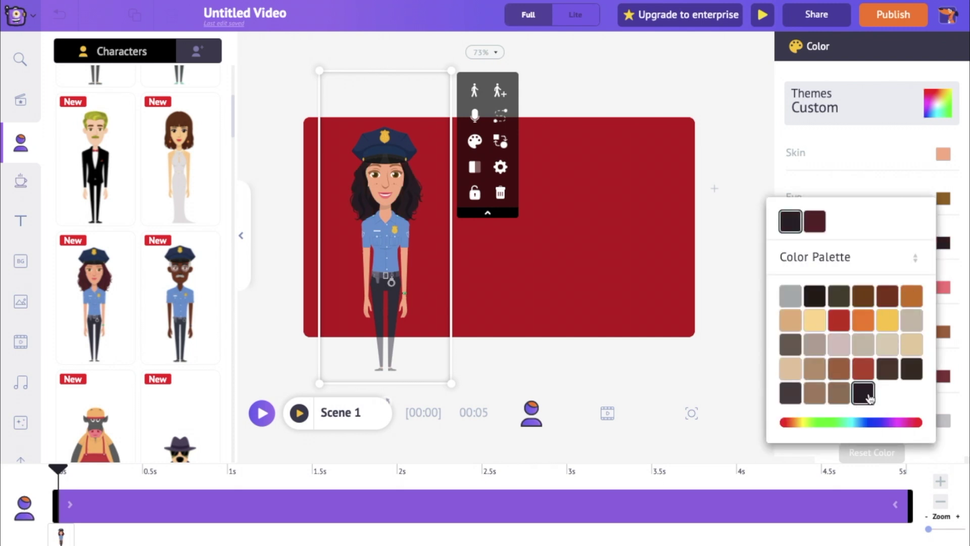
{"action": "left_click", "coordinate": [792, 394]}
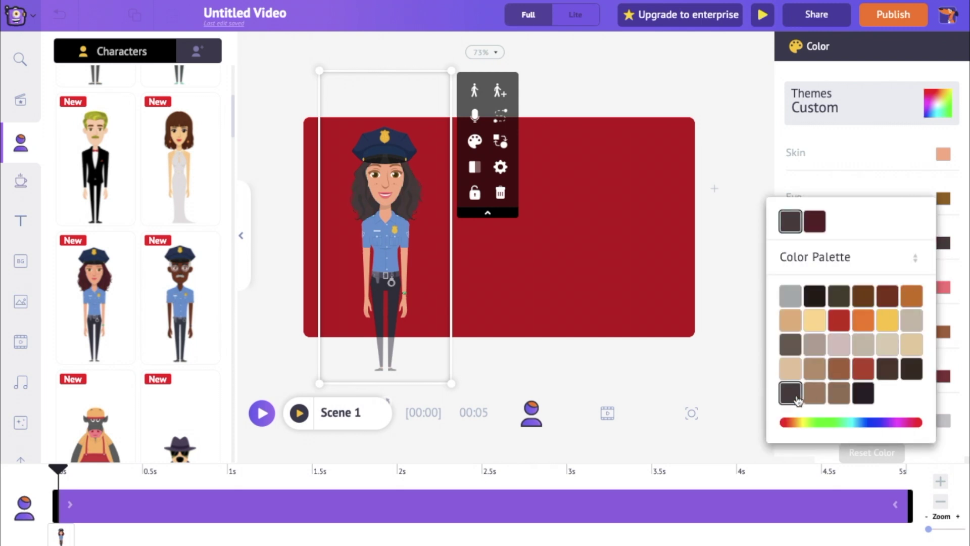
{"action": "left_click", "coordinate": [868, 399]}
{"action": "left_click", "coordinate": [617, 96]}
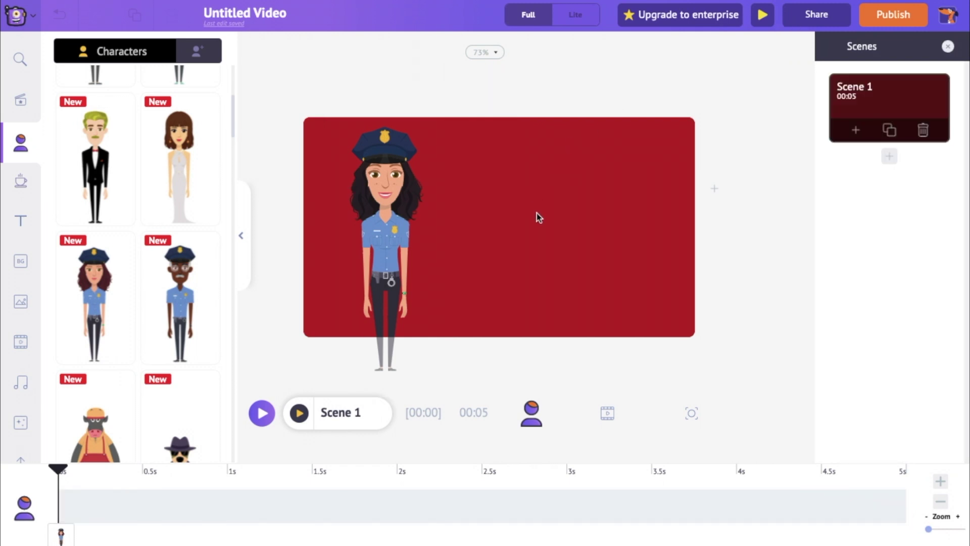
Add the three-line "AIM HIGH HIGHER!" text design to the scene and place it beside the police officer.
{"action": "left_click", "coordinate": [20, 224]}
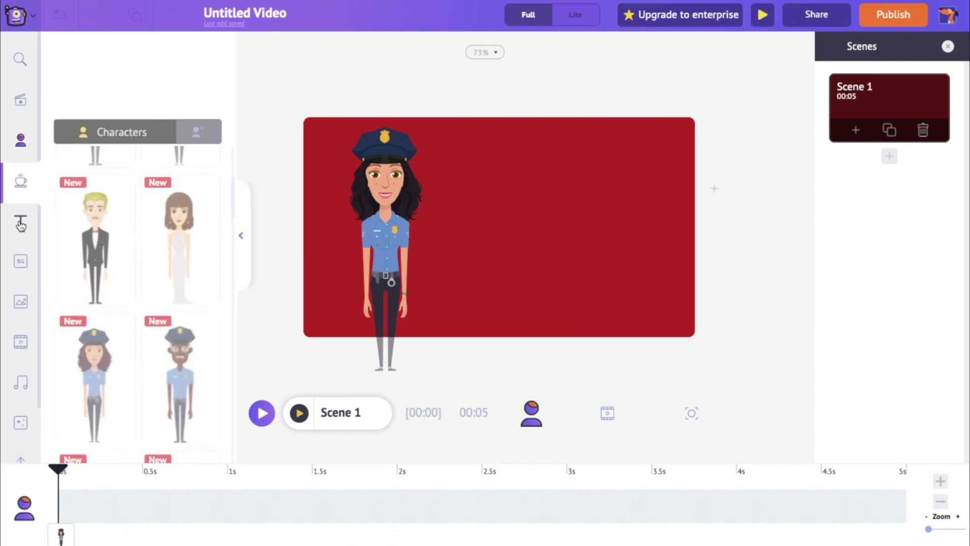
{"action": "scroll", "coordinate": [175, 202], "scroll_direction": "down", "scroll_amount": 2}
{"action": "scroll", "coordinate": [175, 202], "scroll_direction": "down", "scroll_amount": 10}
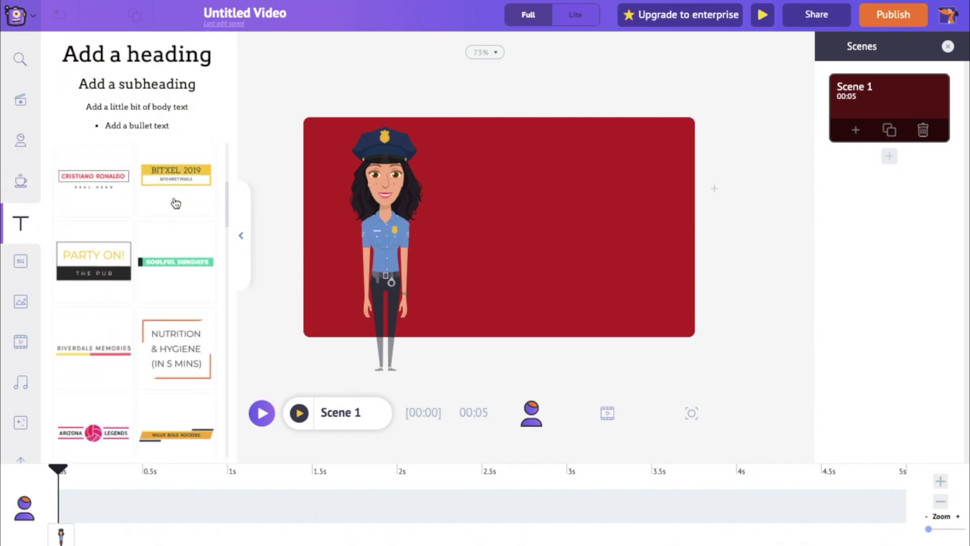
{"action": "scroll", "coordinate": [175, 203], "scroll_direction": "down", "scroll_amount": 10}
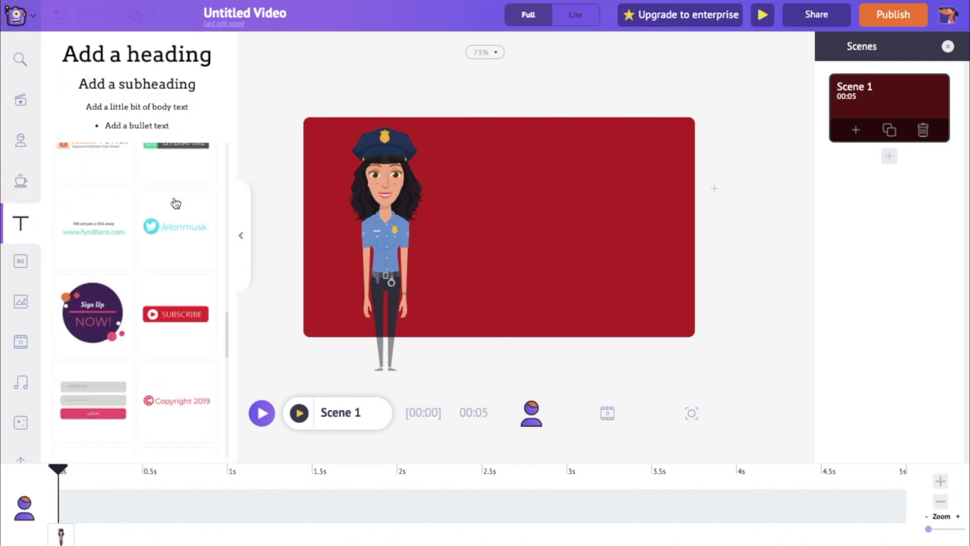
{"action": "scroll", "coordinate": [175, 203], "scroll_direction": "up", "scroll_amount": 20}
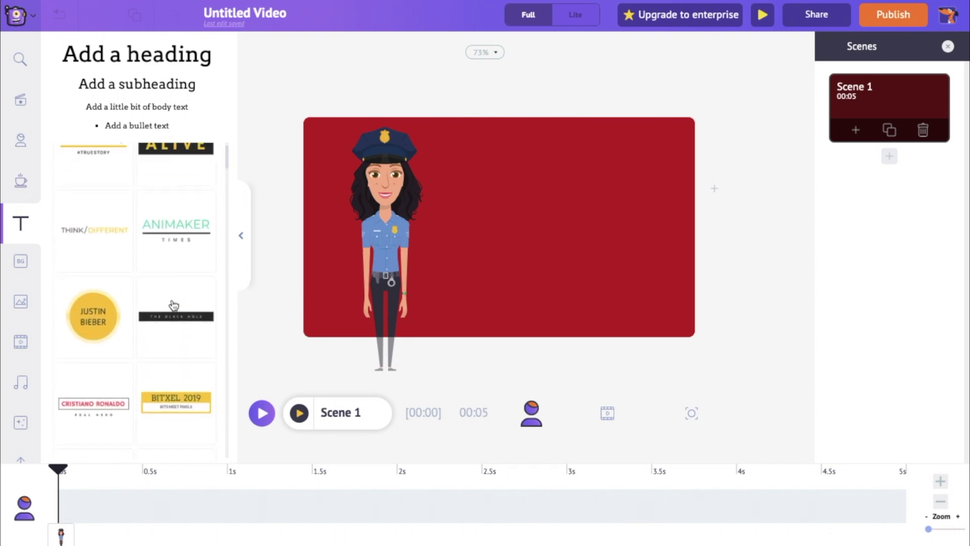
{"action": "scroll", "coordinate": [134, 302], "scroll_direction": "down", "scroll_amount": 8}
{"action": "scroll", "coordinate": [133, 302], "scroll_direction": "up", "scroll_amount": 1}
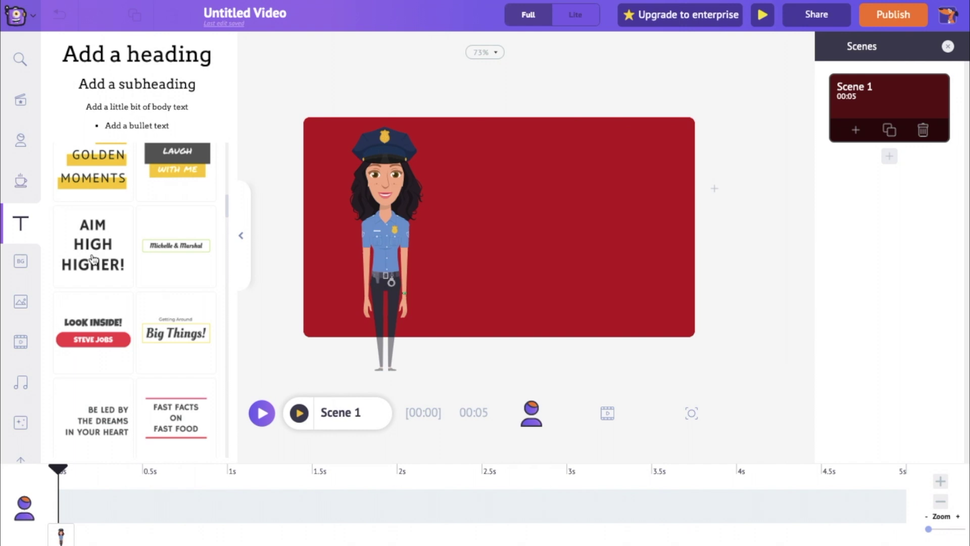
{"action": "left_click", "coordinate": [98, 252]}
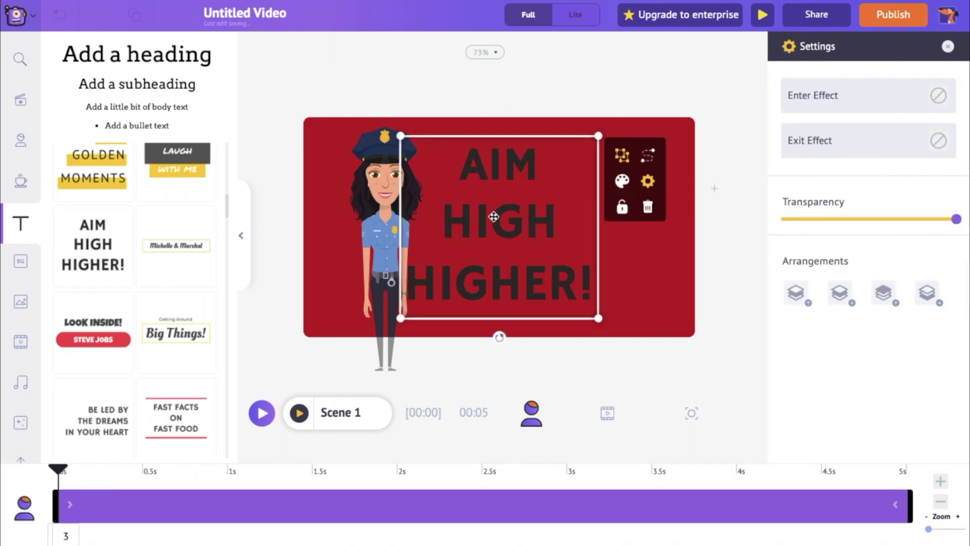
{"action": "left_click_drag", "start_coordinate": [490, 217], "coordinate": [603, 234]}
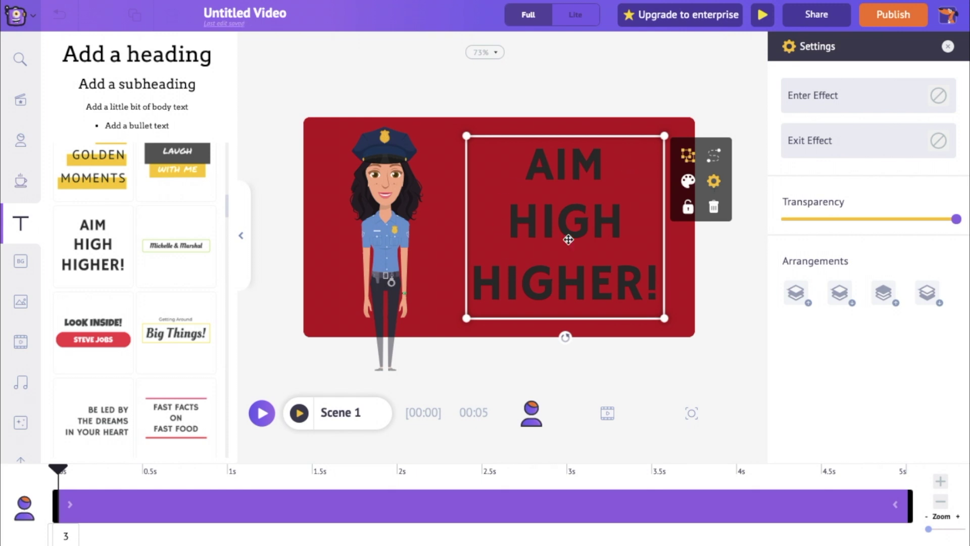
Colour the text lines AIM and HIGHER! yellow and the line HIGH off-white.
{"action": "left_click", "coordinate": [687, 183]}
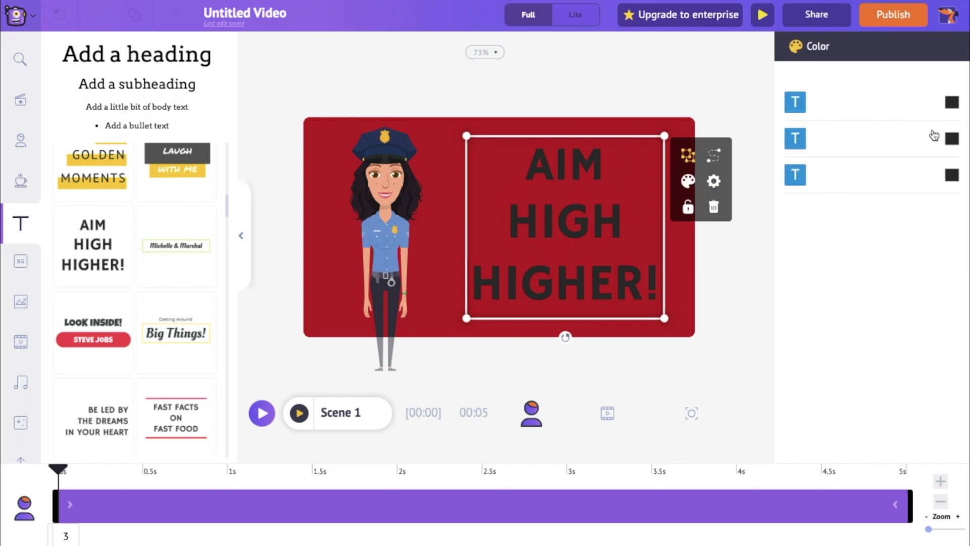
{"action": "left_click", "coordinate": [953, 104]}
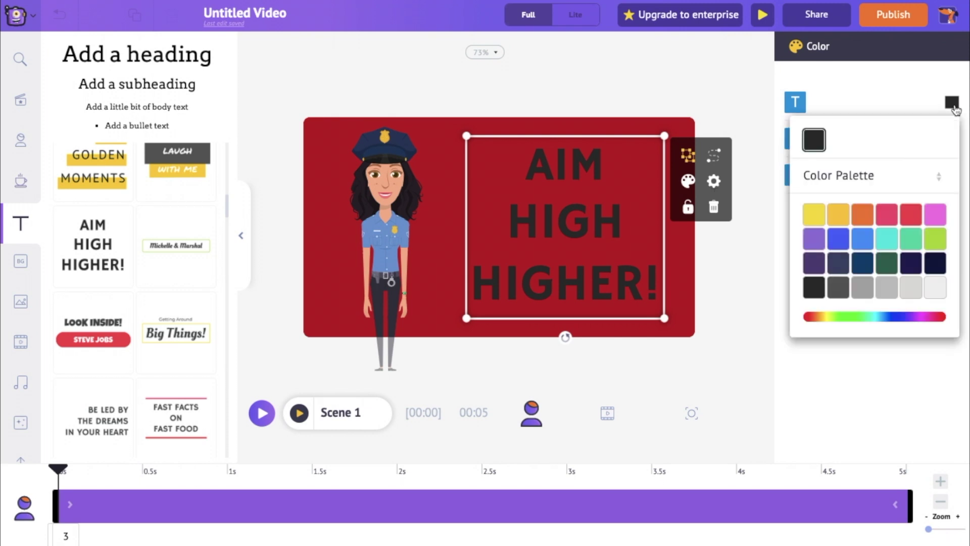
{"action": "left_click", "coordinate": [818, 222]}
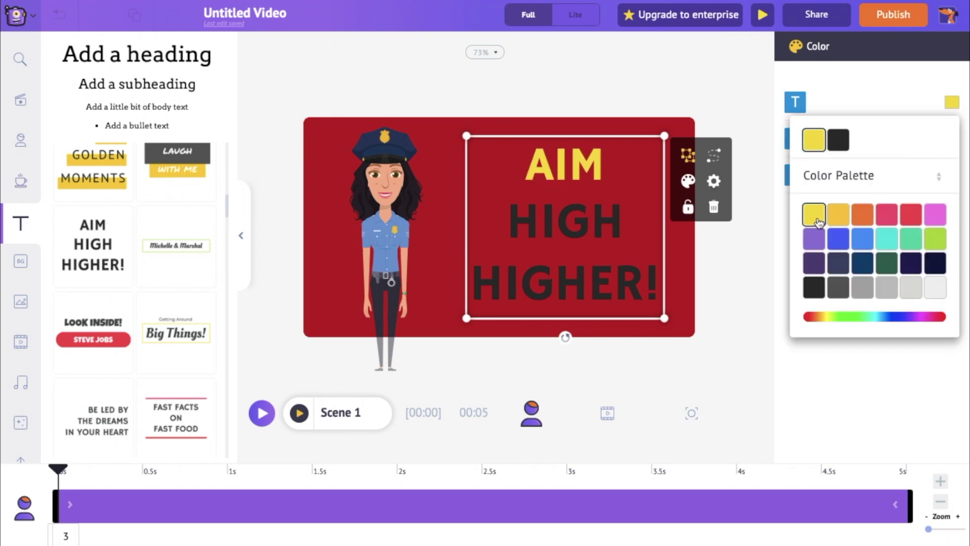
{"action": "left_click", "coordinate": [904, 101]}
{"action": "left_click", "coordinate": [952, 139]}
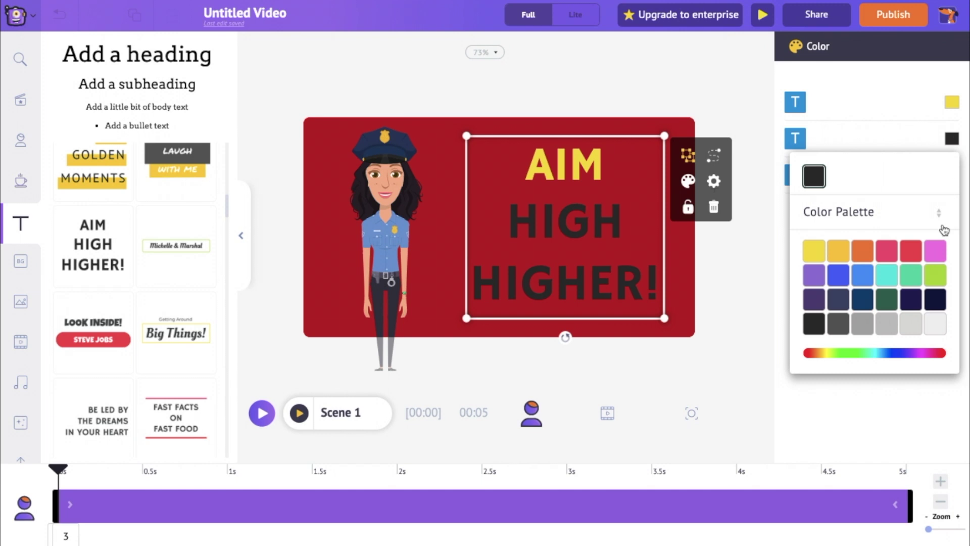
{"action": "left_click", "coordinate": [810, 321]}
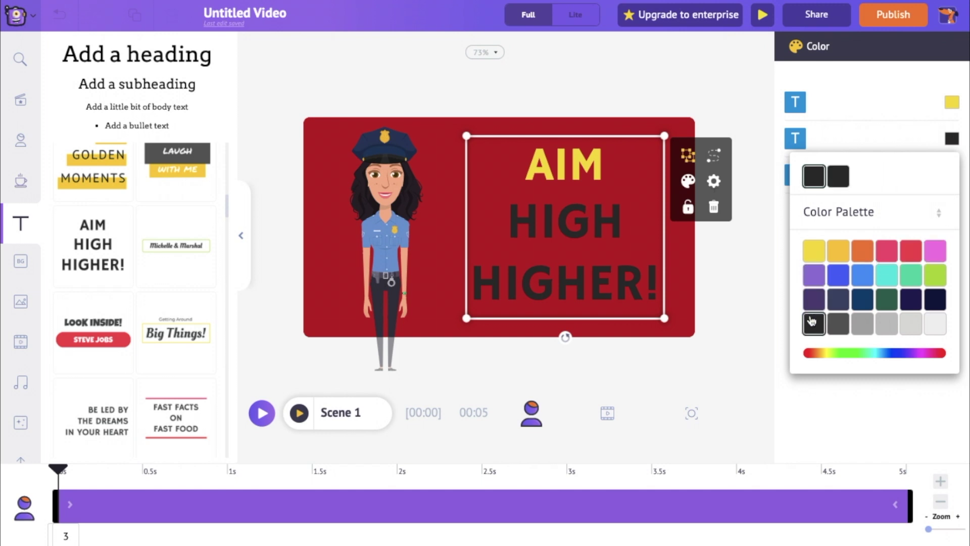
{"action": "left_click", "coordinate": [935, 323]}
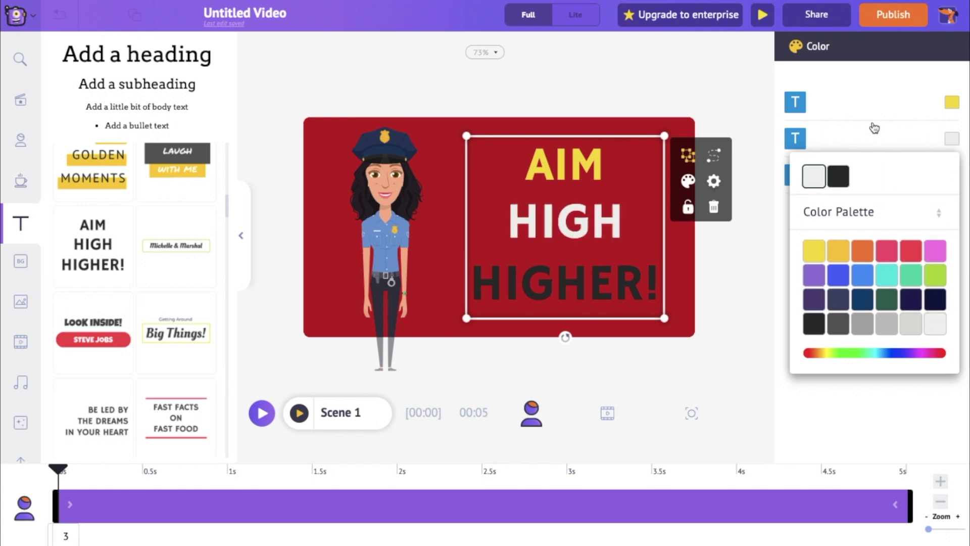
{"action": "left_click", "coordinate": [854, 129]}
{"action": "left_click", "coordinate": [946, 177]}
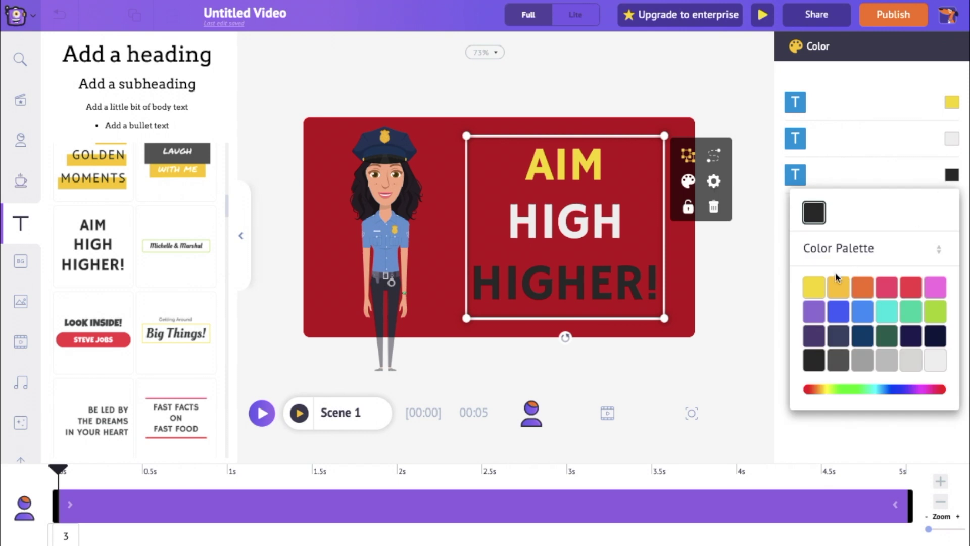
{"action": "left_click", "coordinate": [814, 286]}
{"action": "left_click", "coordinate": [859, 130]}
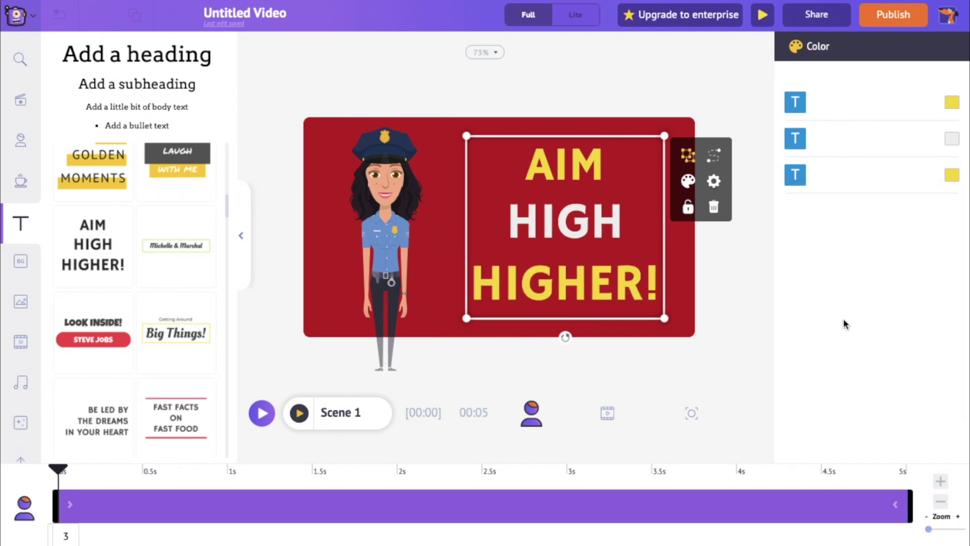
Shrink the "AIM HIGH HIGHER!" text to about three quarters of its size and move it near the scene's right edge.
{"action": "left_click", "coordinate": [704, 293]}
{"action": "left_click", "coordinate": [580, 223]}
{"action": "left_click_drag", "start_coordinate": [581, 222], "coordinate": [591, 222]}
{"action": "left_click_drag", "start_coordinate": [676, 136], "coordinate": [632, 178]}
{"action": "left_click_drag", "start_coordinate": [565, 200], "coordinate": [605, 193]}
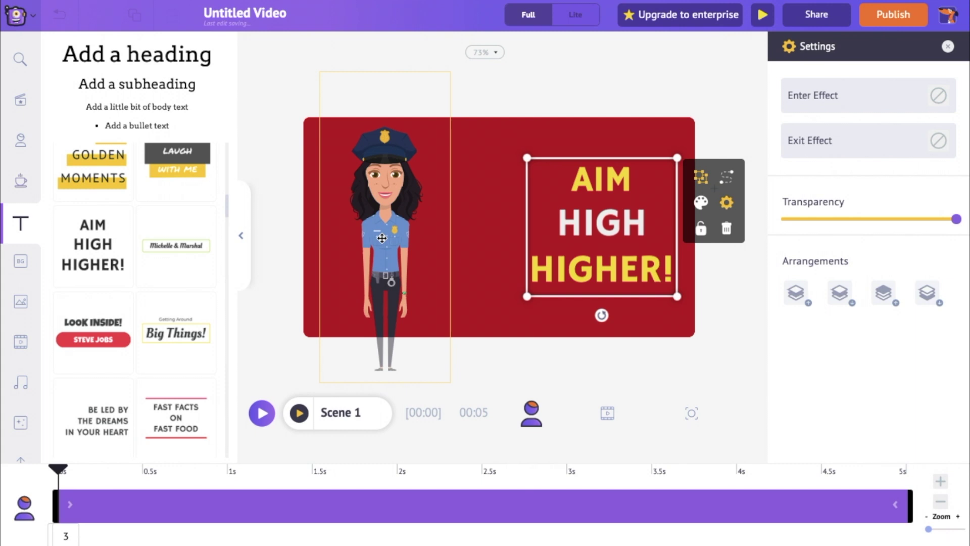
{"action": "left_click", "coordinate": [572, 74]}
Apply a left-to-right Smart Move that carries the police officer across to the text, and preview Scene 1.
{"action": "left_click", "coordinate": [389, 189]}
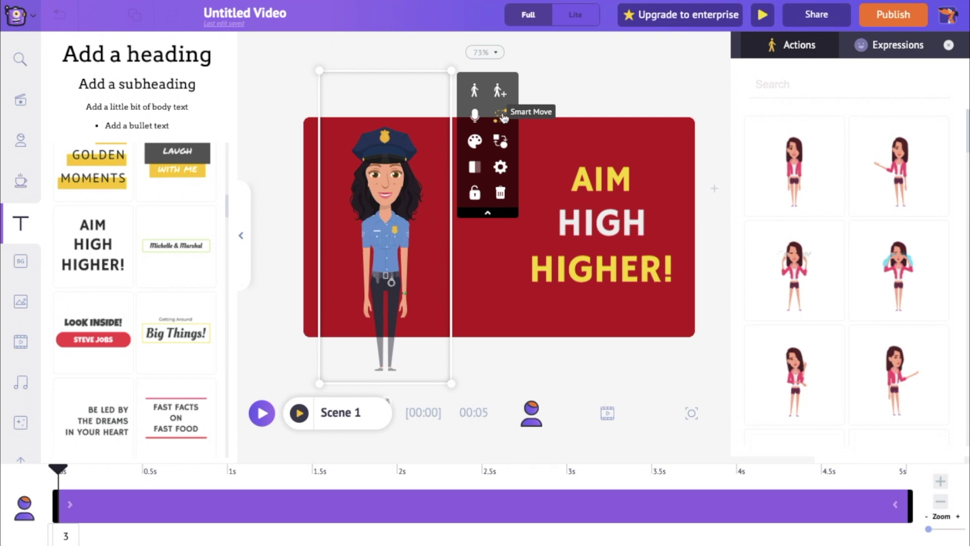
{"action": "left_click", "coordinate": [500, 115]}
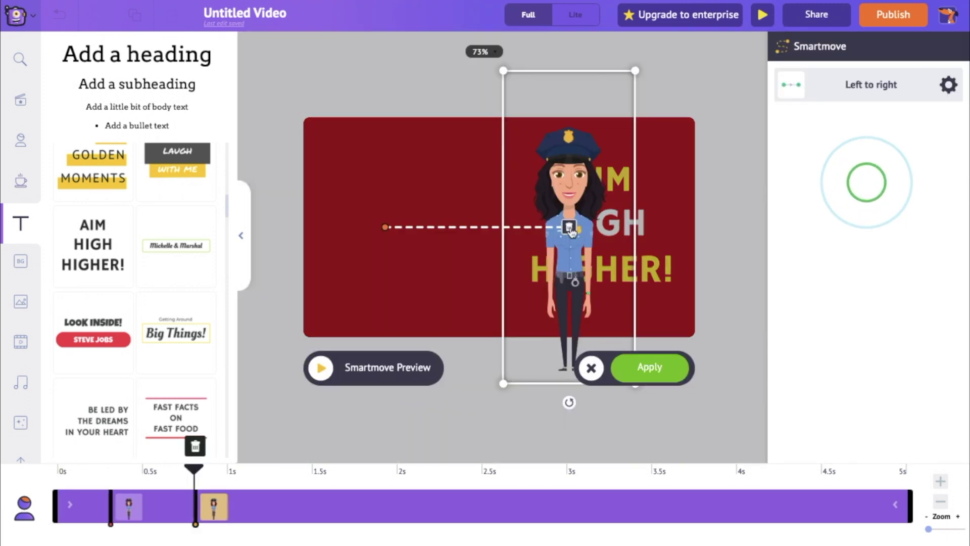
{"action": "scroll", "coordinate": [828, 314], "scroll_direction": "down", "scroll_amount": 6}
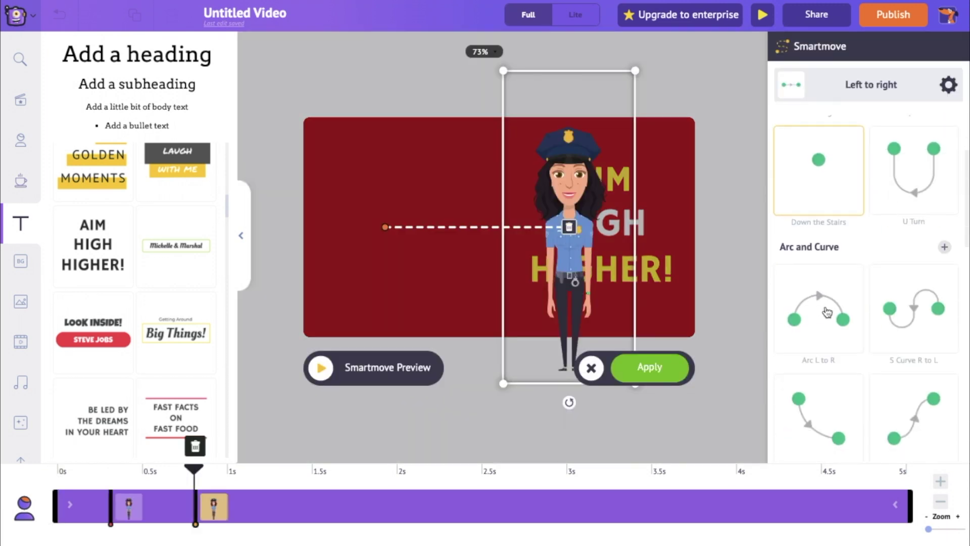
{"action": "scroll", "coordinate": [826, 305], "scroll_direction": "down", "scroll_amount": 10}
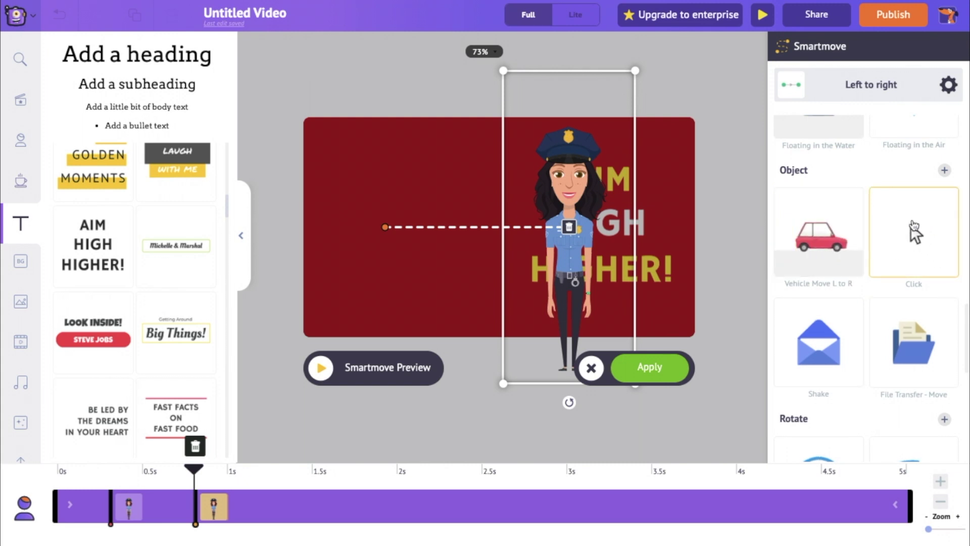
{"action": "scroll", "coordinate": [910, 226], "scroll_direction": "up", "scroll_amount": 12}
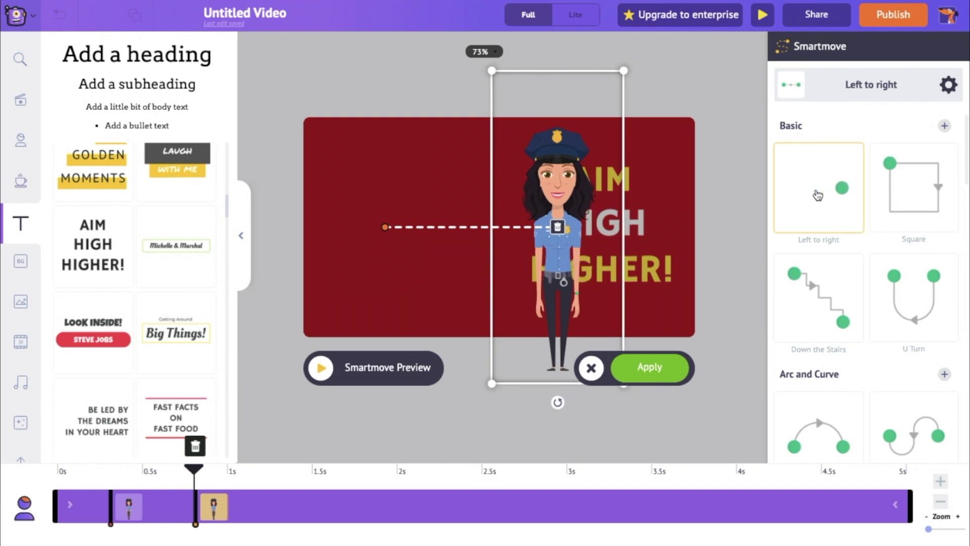
{"action": "left_click", "coordinate": [649, 367]}
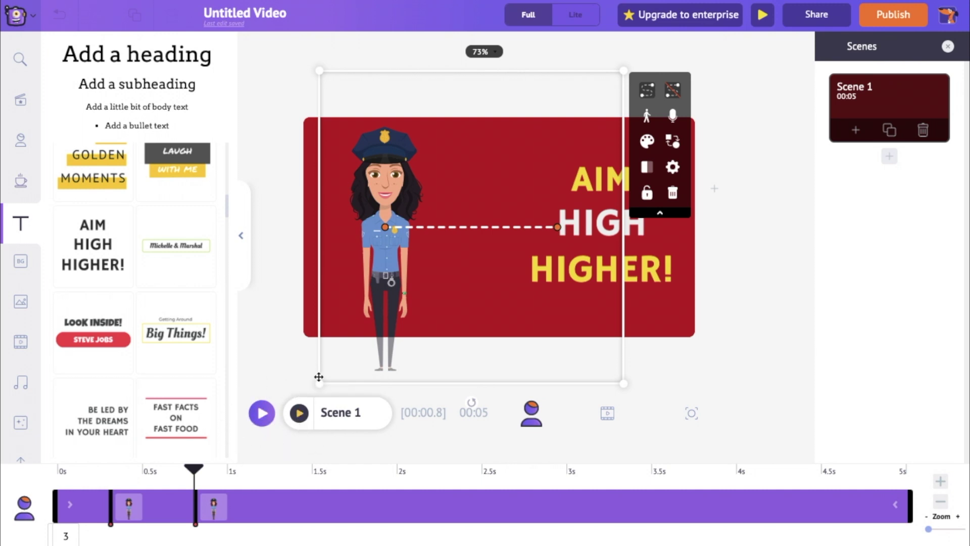
{"action": "left_click", "coordinate": [300, 413]}
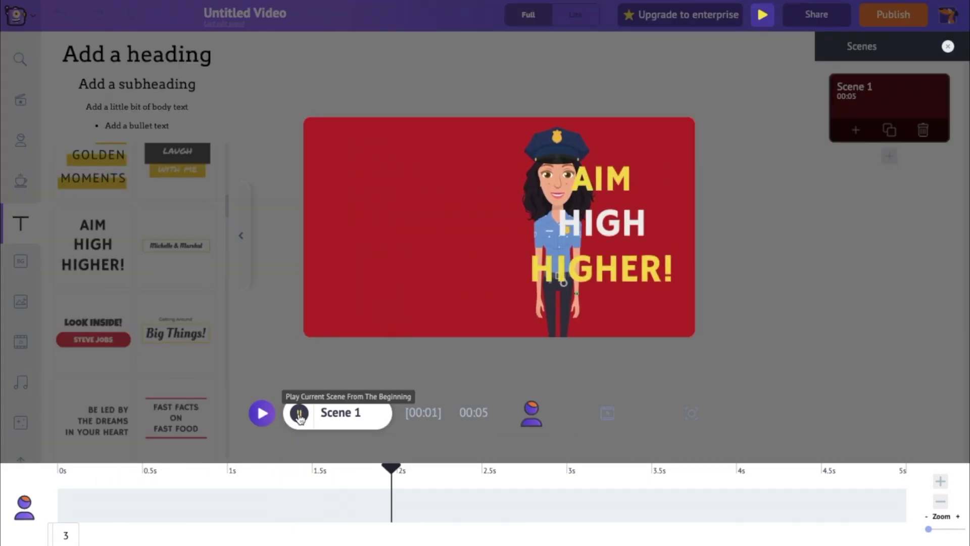
{"action": "left_click", "coordinate": [299, 413]}
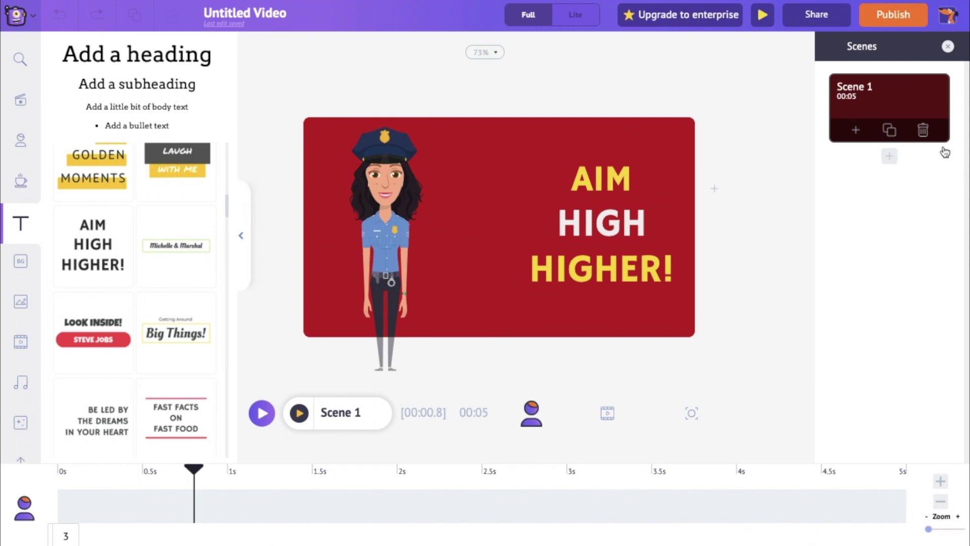
Add a second scene and insert the woman with glasses and a blue jacket, enlarged near the scene's left edge.
{"action": "left_click", "coordinate": [890, 158]}
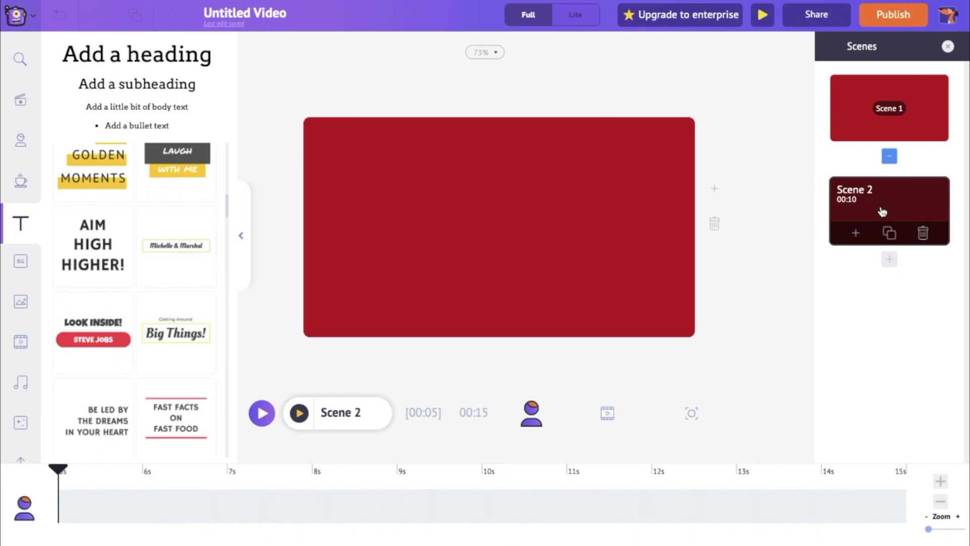
{"action": "left_click", "coordinate": [20, 142]}
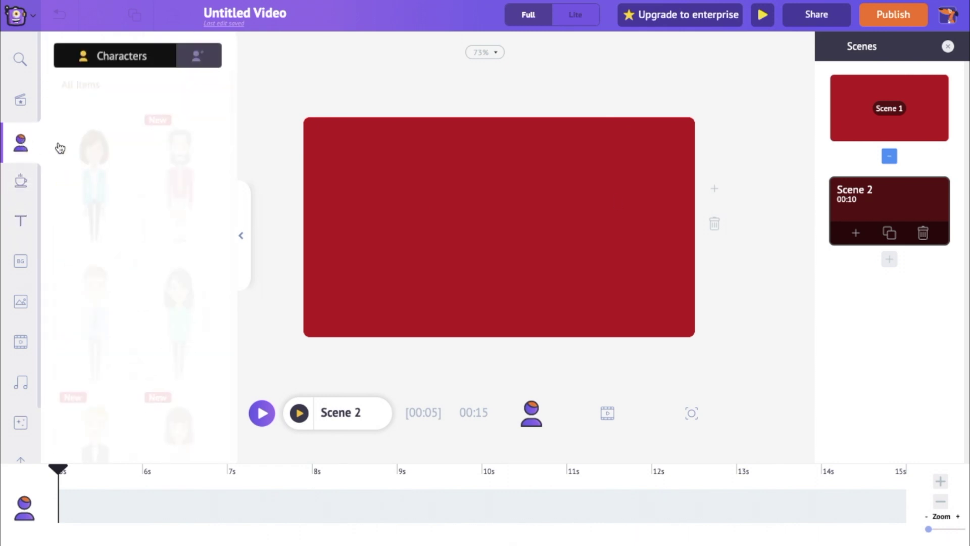
{"action": "scroll", "coordinate": [107, 269], "scroll_direction": "down", "scroll_amount": 3}
{"action": "scroll", "coordinate": [130, 222], "scroll_direction": "up", "scroll_amount": 3}
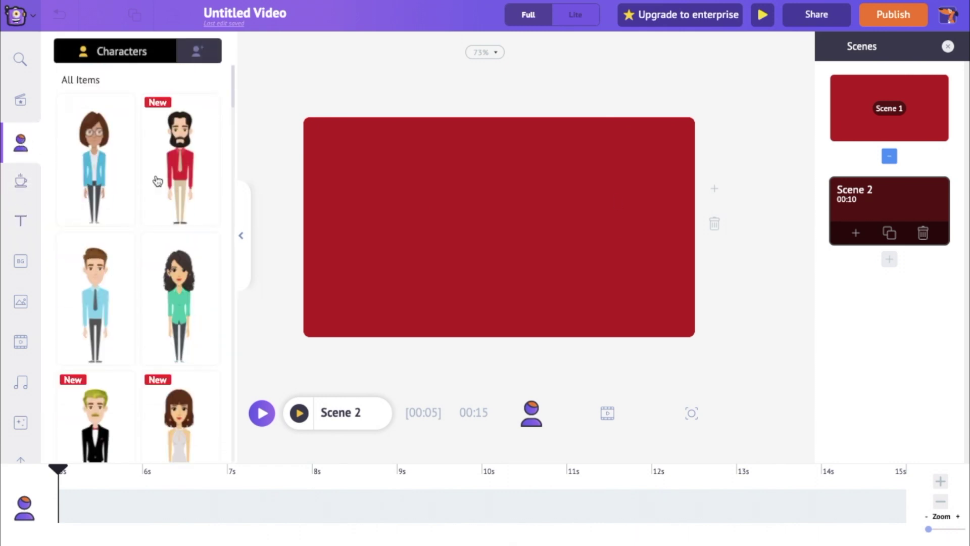
{"action": "left_click", "coordinate": [103, 167]}
{"action": "left_click_drag", "start_coordinate": [507, 193], "coordinate": [378, 192]}
{"action": "left_click_drag", "start_coordinate": [408, 318], "coordinate": [472, 392]}
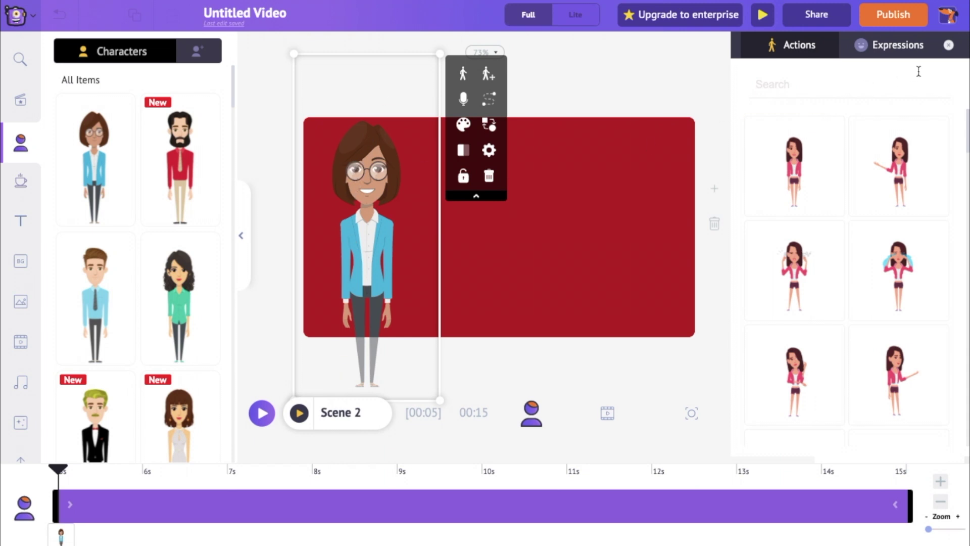
Give the woman in Scene 2 the angry zigzag-mouth expression and the Standing And Talking action.
{"action": "left_click", "coordinate": [901, 49]}
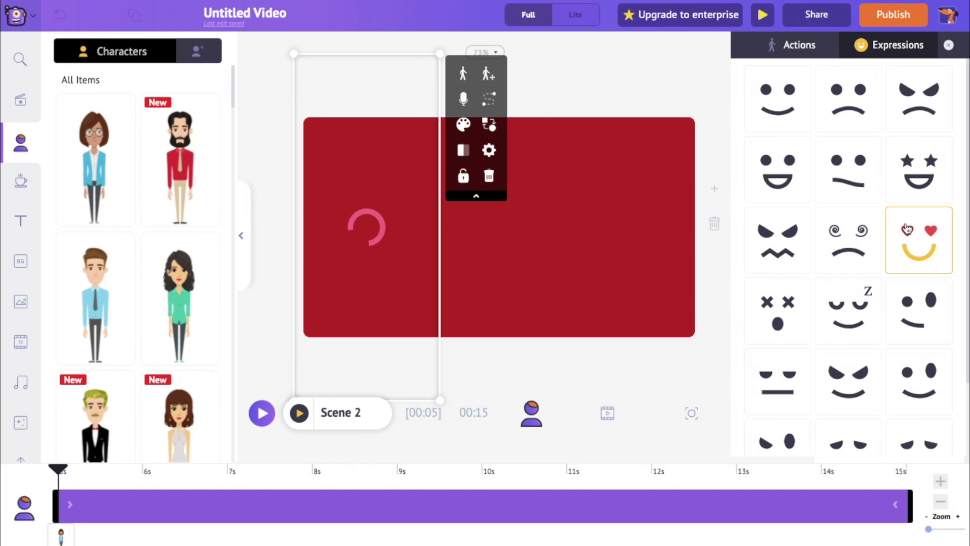
{"action": "left_click", "coordinate": [784, 246]}
{"action": "left_click", "coordinate": [800, 53]}
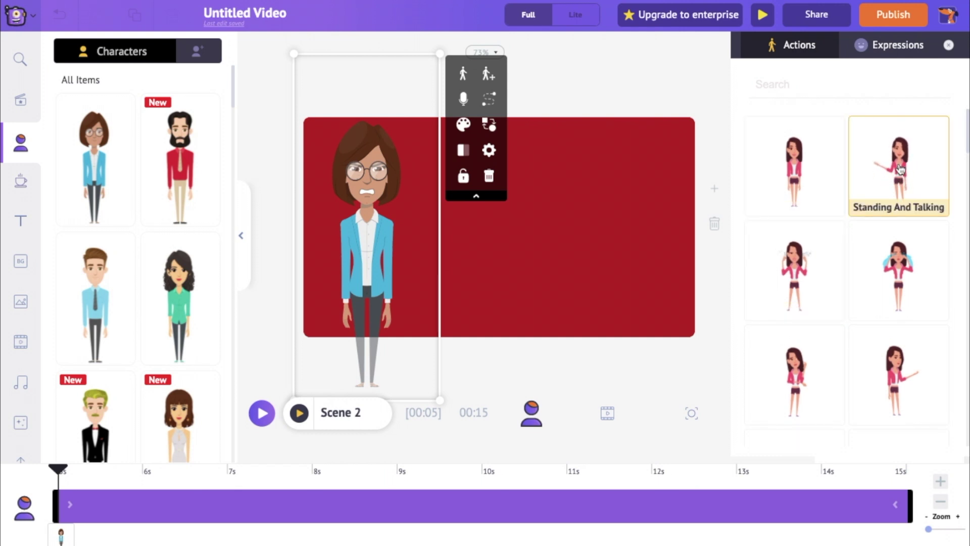
{"action": "left_click", "coordinate": [899, 170]}
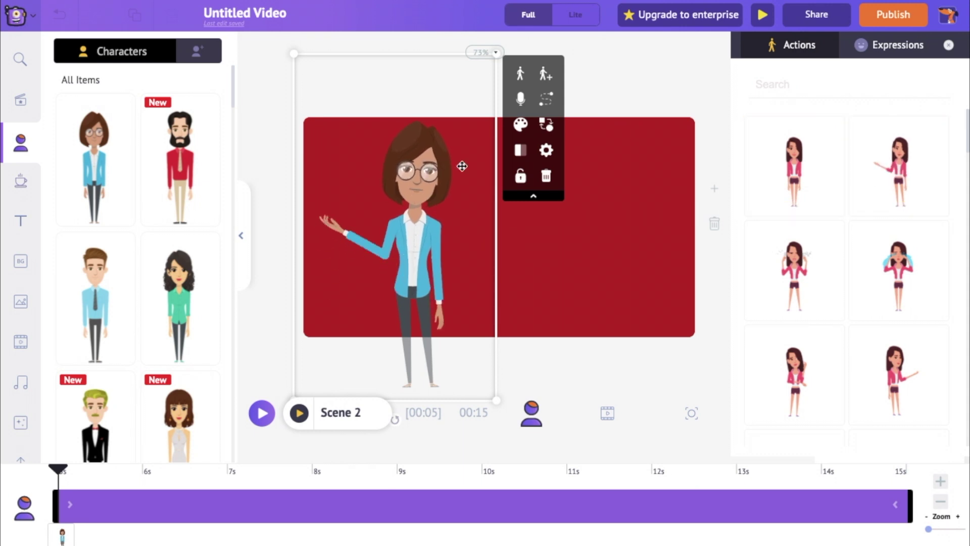
Flip the woman in Scene 2 horizontally so she faces the other way.
{"action": "left_click", "coordinate": [520, 151]}
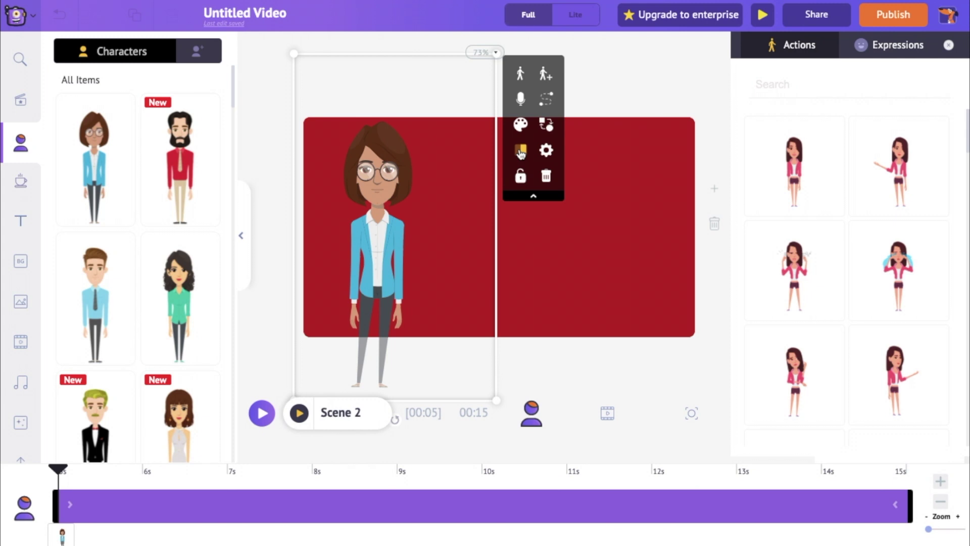
{"action": "left_click", "coordinate": [660, 232]}
{"action": "left_click", "coordinate": [415, 130]}
Start a text-to-speech voice-over for the woman with the text "Hello, I am happy.".
{"action": "left_click", "coordinate": [520, 107]}
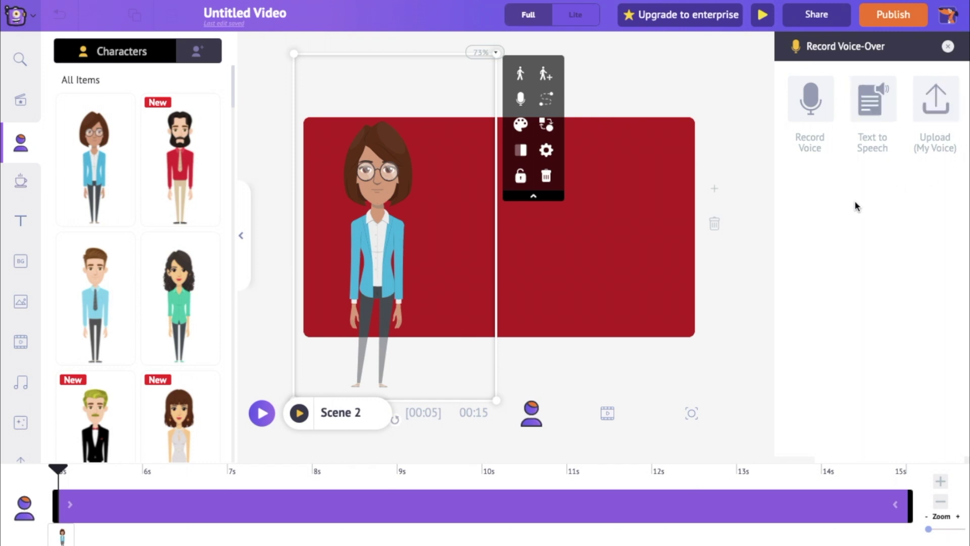
{"action": "left_click", "coordinate": [874, 106]}
{"action": "left_click", "coordinate": [404, 153]}
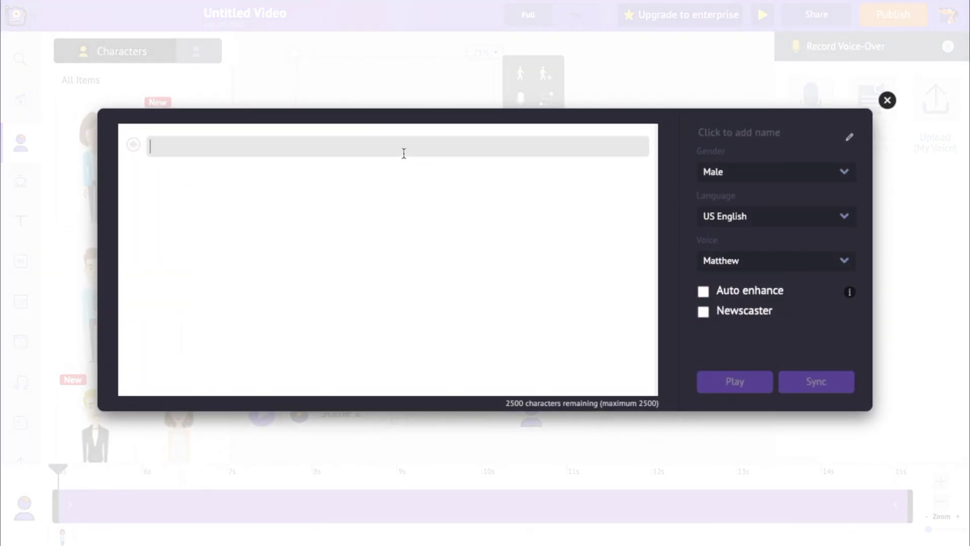
{"action": "type", "text": "Hell"}
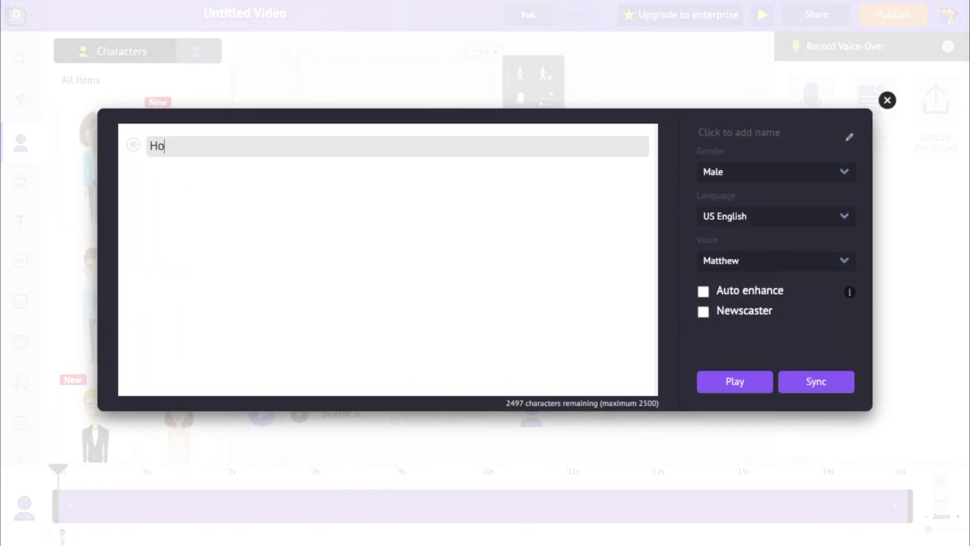
{"action": "type", "text": "o, I am happy."}
Set the voice-over to Female, US English, voice Tori(New), with Auto enhance enabled.
{"action": "left_click", "coordinate": [814, 173]}
{"action": "left_click", "coordinate": [739, 222]}
{"action": "left_click", "coordinate": [775, 268]}
{"action": "left_click", "coordinate": [716, 307]}
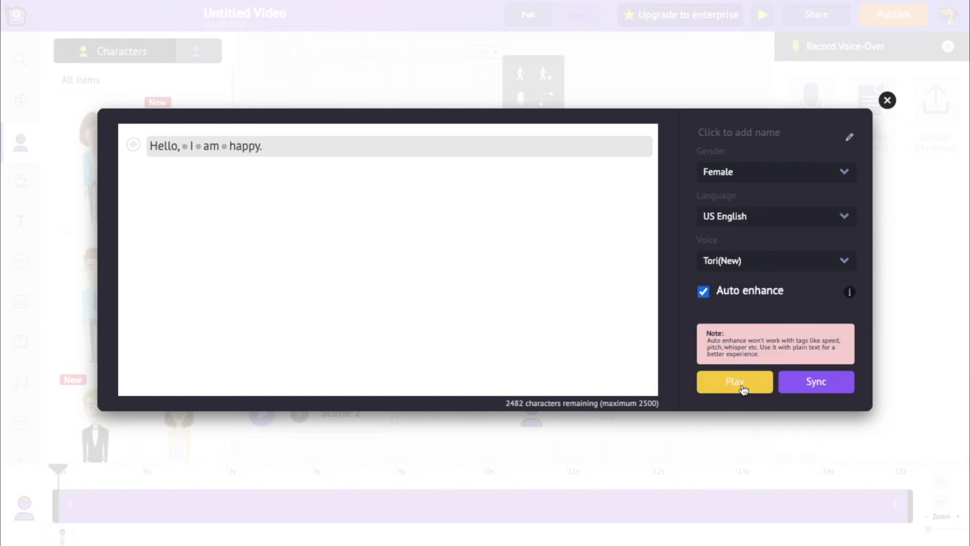
Sync the voice-over to the character, and move its timeline clip and the playhead back into Scene 1.
{"action": "left_click", "coordinate": [815, 384]}
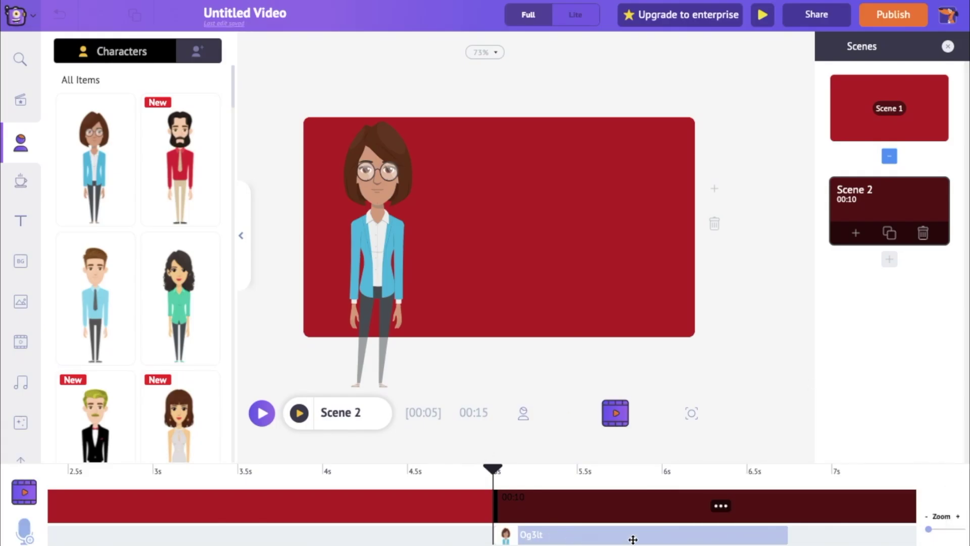
{"action": "left_click_drag", "start_coordinate": [648, 539], "coordinate": [349, 534]}
{"action": "left_click_drag", "start_coordinate": [493, 469], "coordinate": [340, 466]}
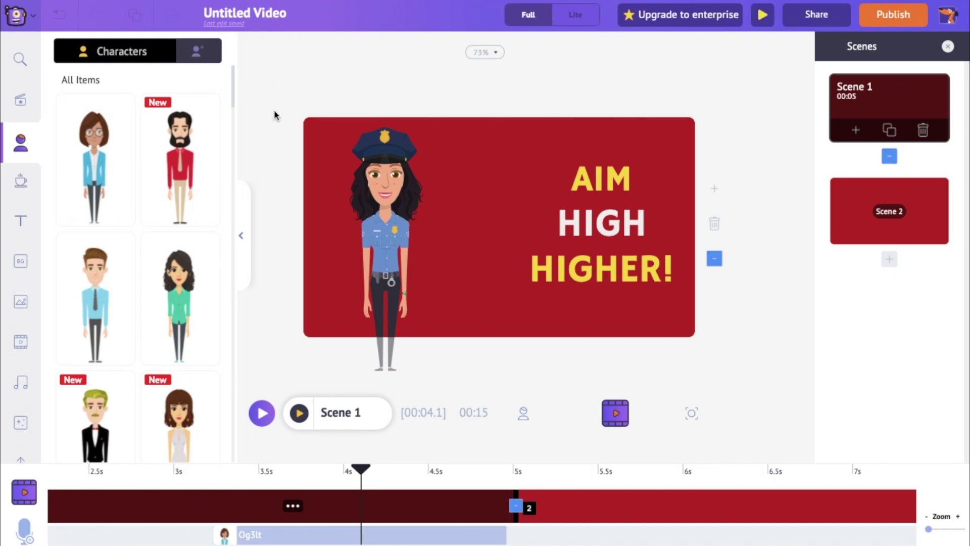
Return to the dashboard and create a project from the "100% graduation" Cartoon Video template.
{"action": "left_click", "coordinate": [25, 20]}
{"action": "left_click", "coordinate": [72, 96]}
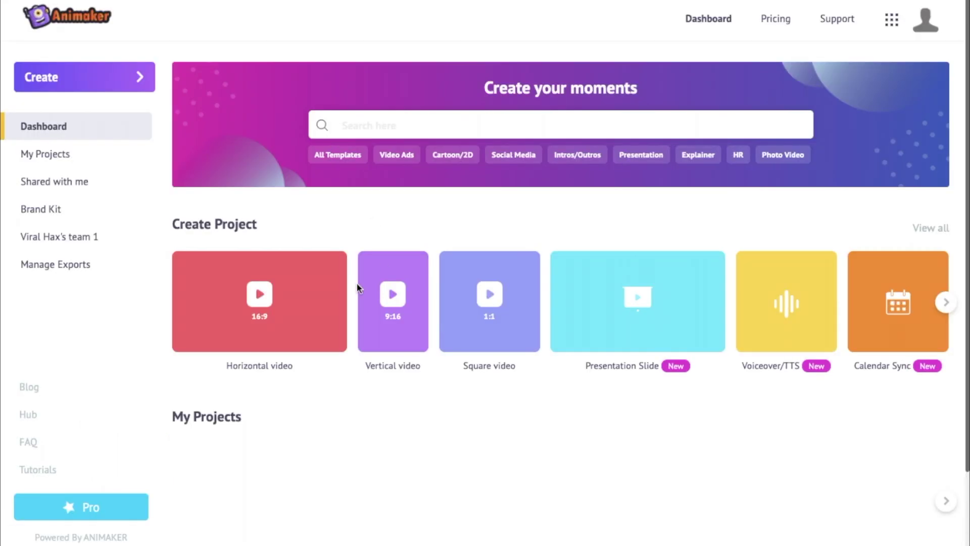
{"action": "scroll", "coordinate": [383, 263], "scroll_direction": "down", "scroll_amount": 10}
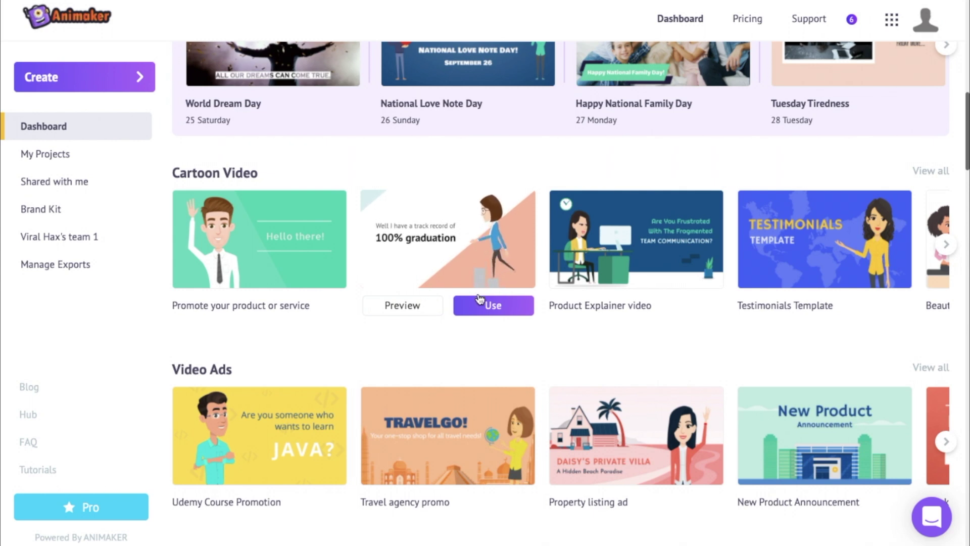
{"action": "left_click", "coordinate": [496, 307]}
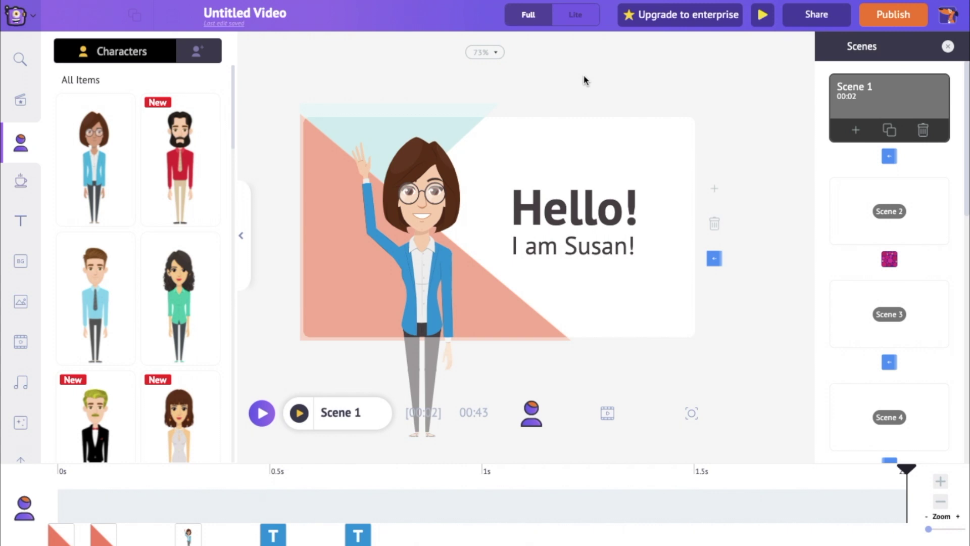
Recolour the large salmon triangle behind the character in Scene 1 lime green.
{"action": "left_click", "coordinate": [543, 152]}
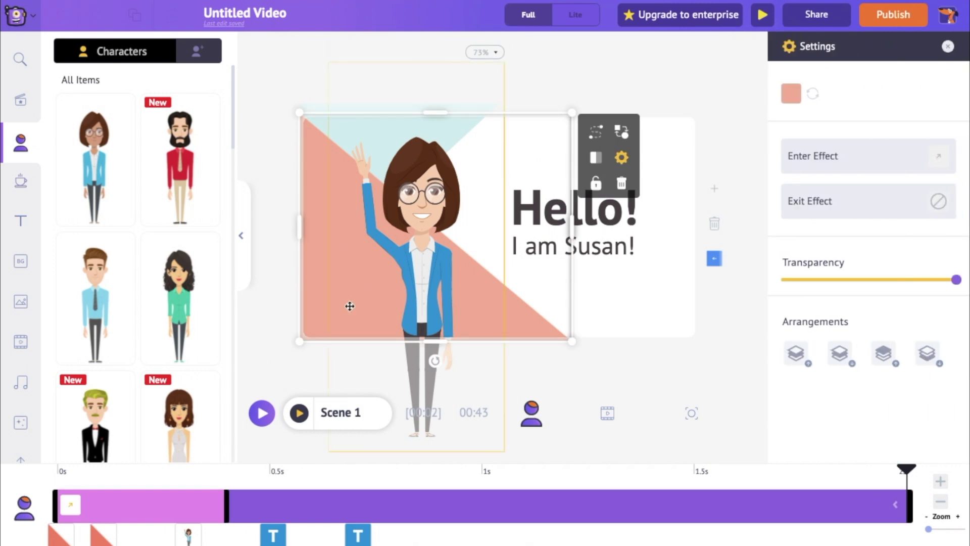
{"action": "left_click", "coordinate": [796, 98]}
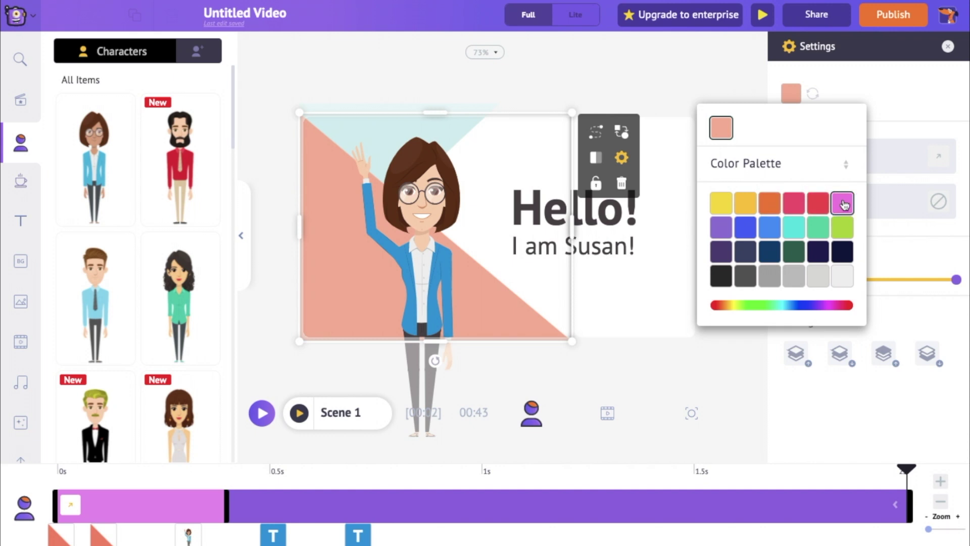
{"action": "left_click", "coordinate": [842, 228]}
Apply the Standing With Anger action to the woman in Scene 1 and preview the scene.
{"action": "left_click", "coordinate": [443, 266]}
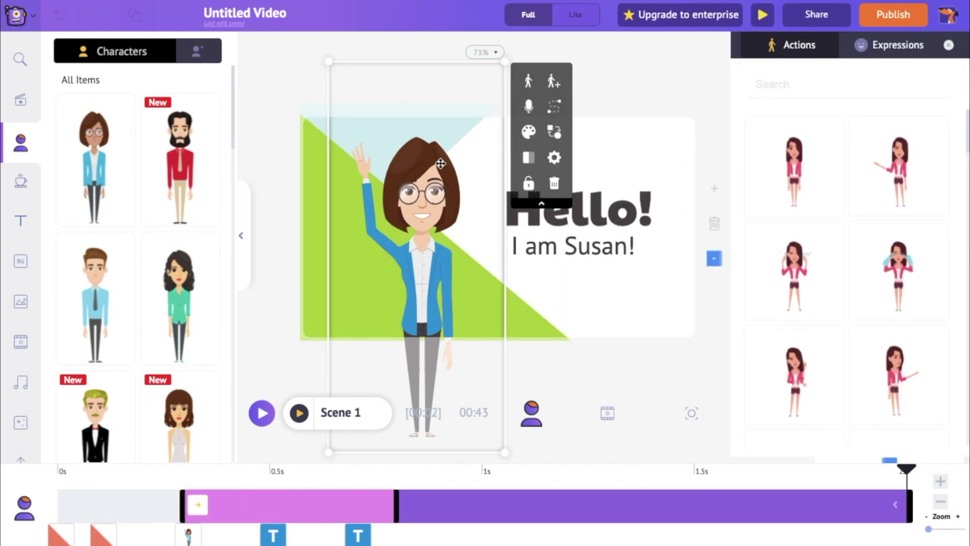
{"action": "left_click", "coordinate": [807, 275]}
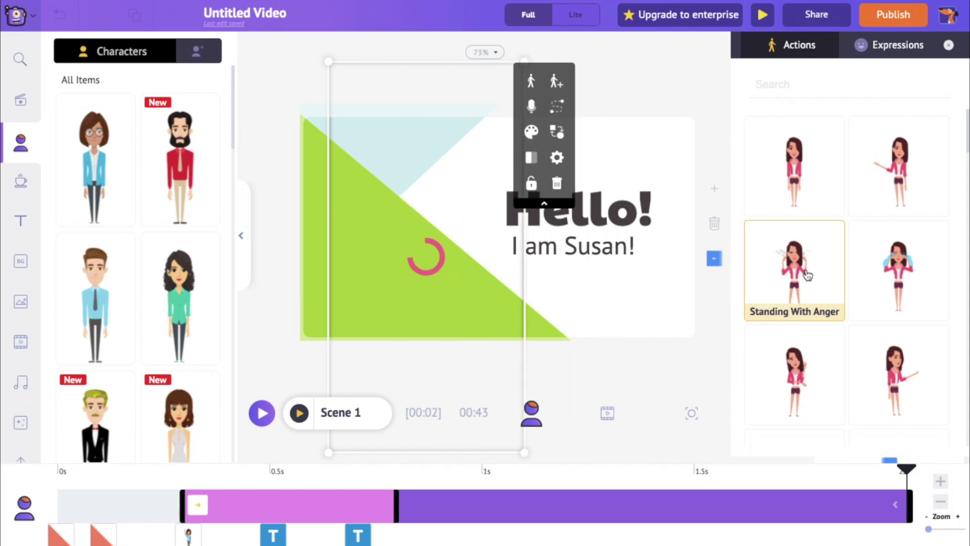
{"action": "left_click", "coordinate": [300, 413]}
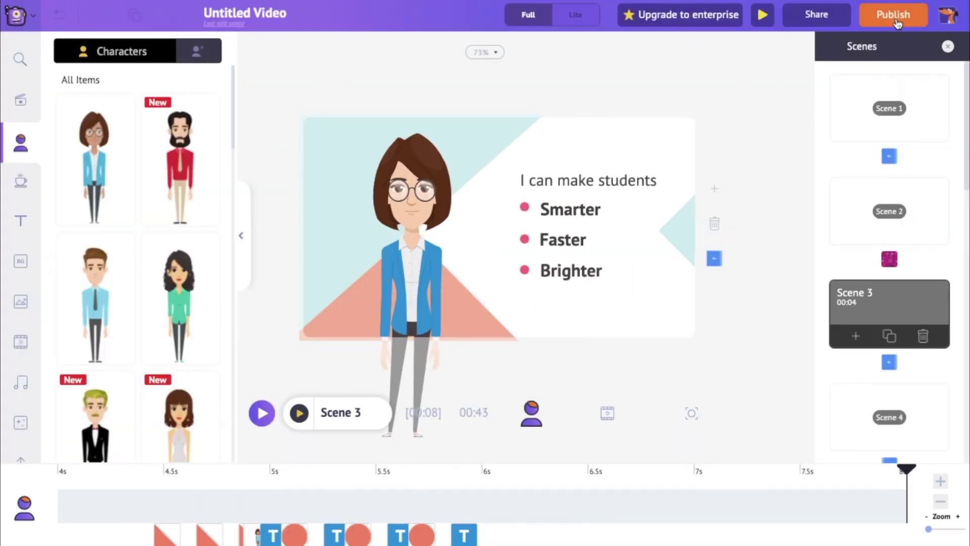
Examine the video's download formats and the social media destinations available for publishing.
{"action": "left_click", "coordinate": [894, 16]}
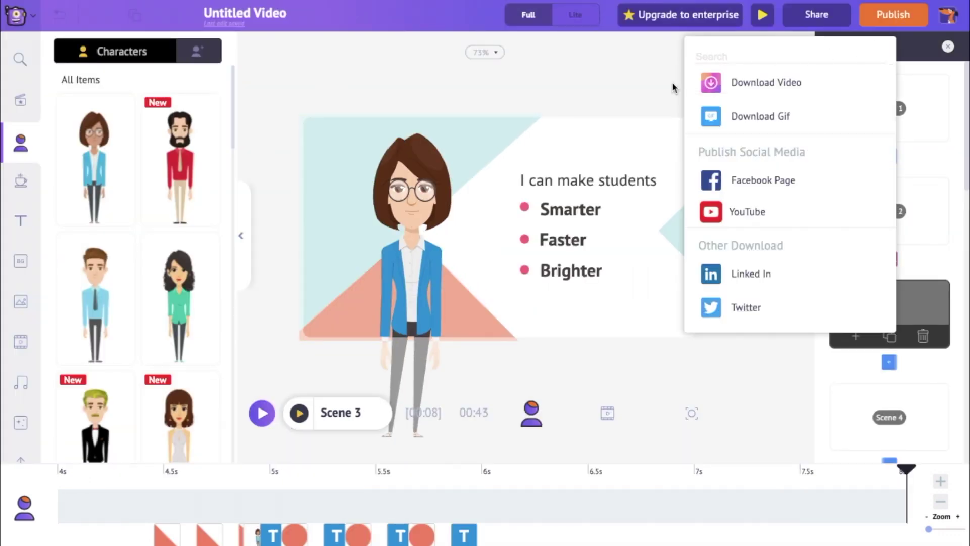
{"action": "scroll", "coordinate": [815, 82], "scroll_direction": "down", "scroll_amount": 1}
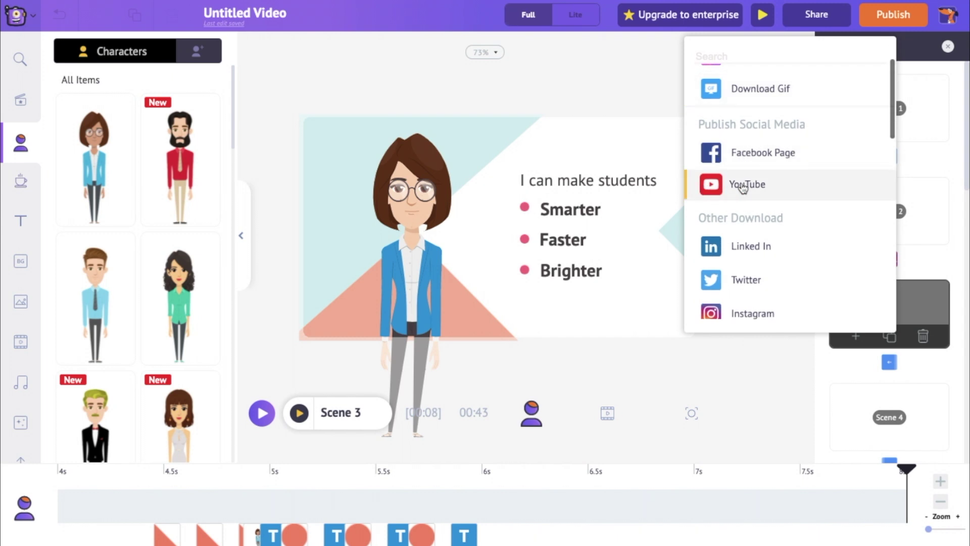
{"action": "scroll", "coordinate": [788, 188], "scroll_direction": "down", "scroll_amount": 2}
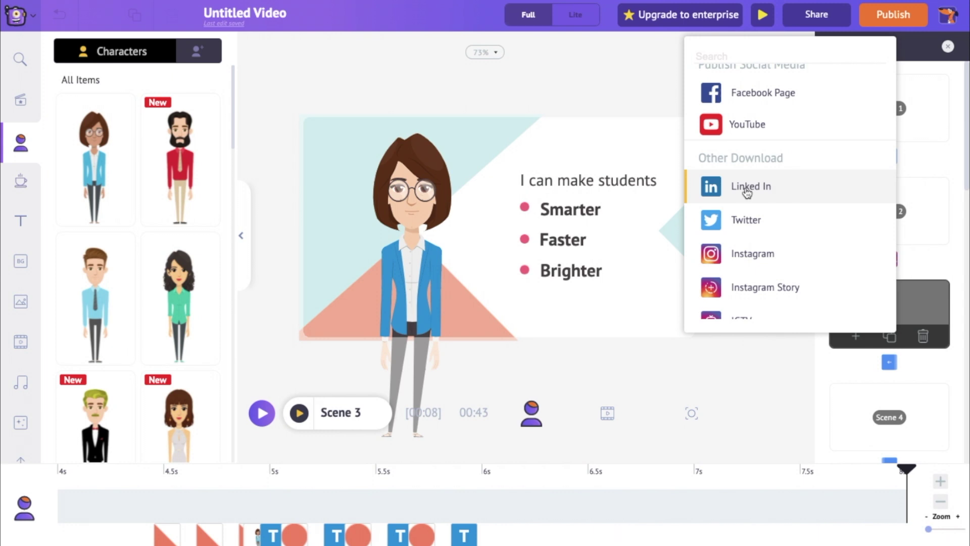
{"action": "scroll", "coordinate": [788, 252], "scroll_direction": "down", "scroll_amount": 6}
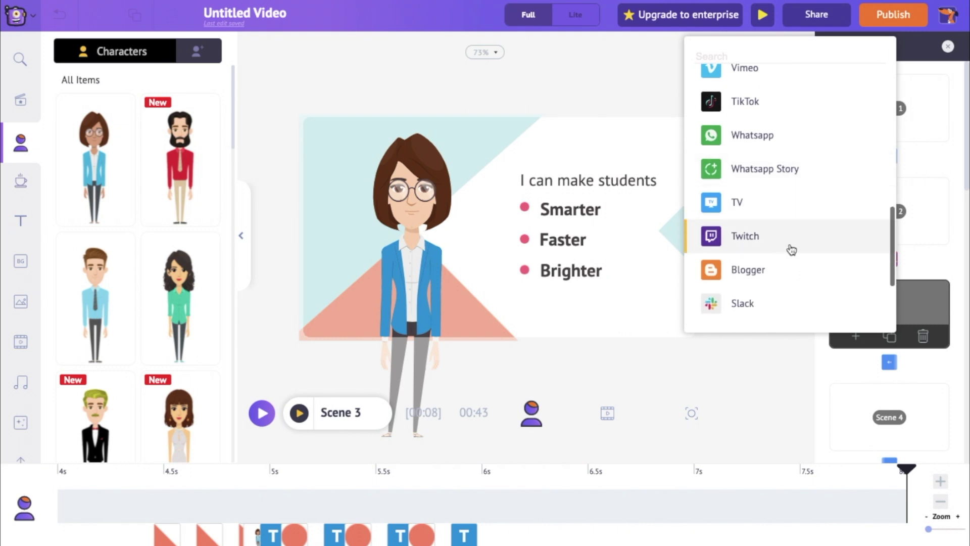
{"action": "scroll", "coordinate": [792, 249], "scroll_direction": "down", "scroll_amount": 2}
{"action": "scroll", "coordinate": [792, 250], "scroll_direction": "up", "scroll_amount": 10}
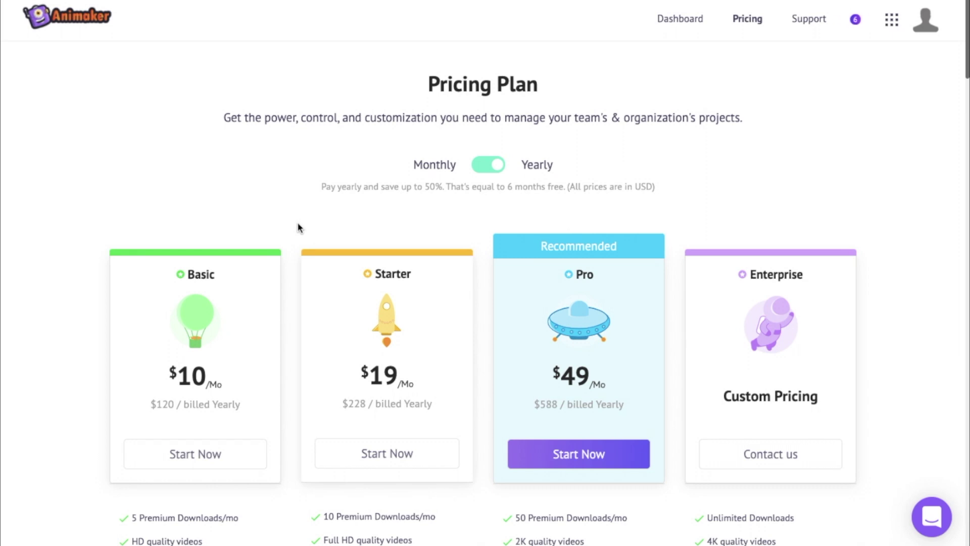
Compare the prices and features of the Basic, Starter, Pro and Enterprise plans billed yearly.
{"action": "scroll", "coordinate": [292, 267], "scroll_direction": "down", "scroll_amount": 3}
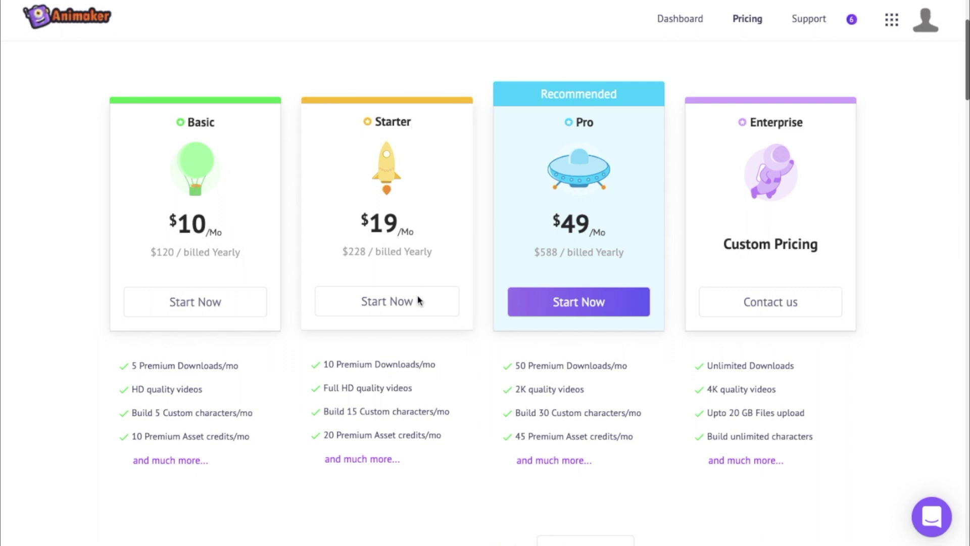
{"action": "scroll", "coordinate": [437, 379], "scroll_direction": "down", "scroll_amount": 1}
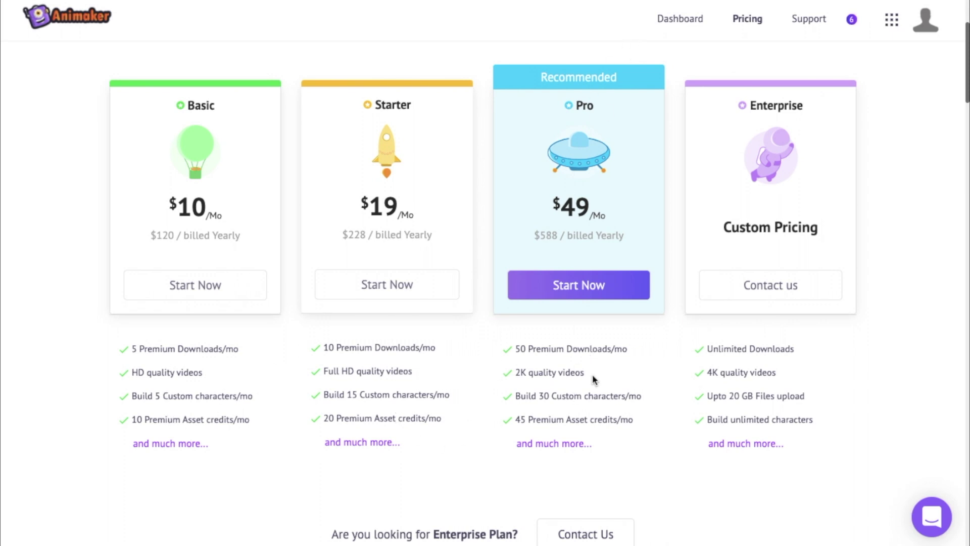
{"action": "scroll", "coordinate": [903, 324], "scroll_direction": "down", "scroll_amount": 1}
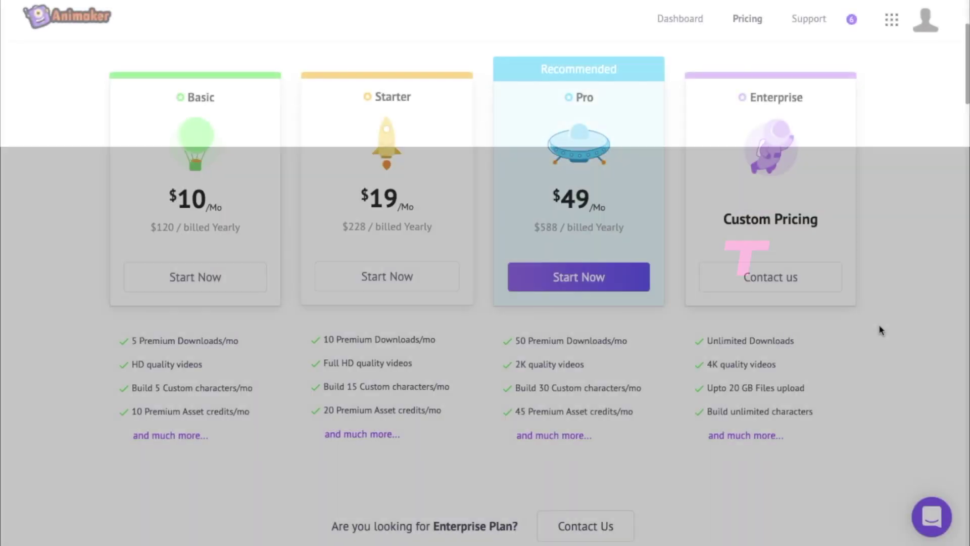
{"action": "scroll", "coordinate": [880, 329], "scroll_direction": "up", "scroll_amount": 4}
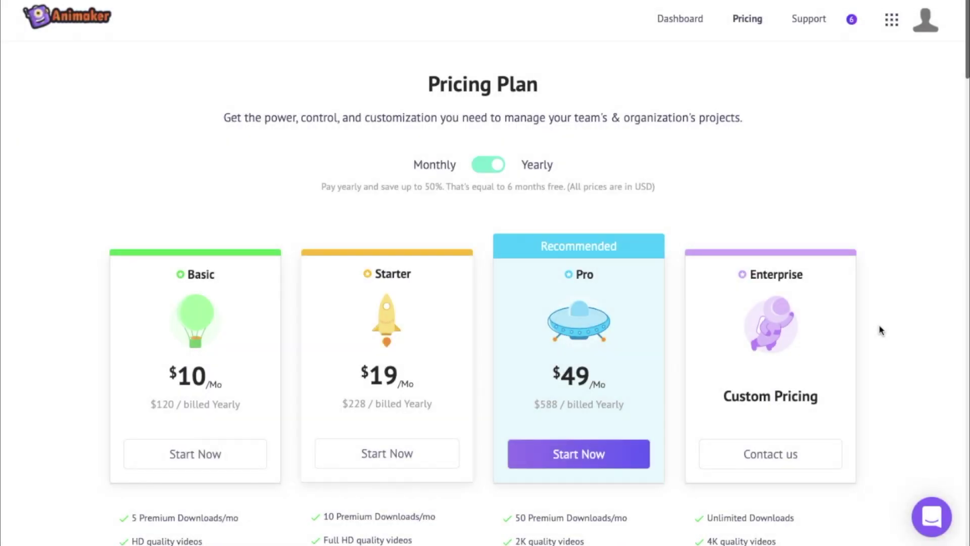